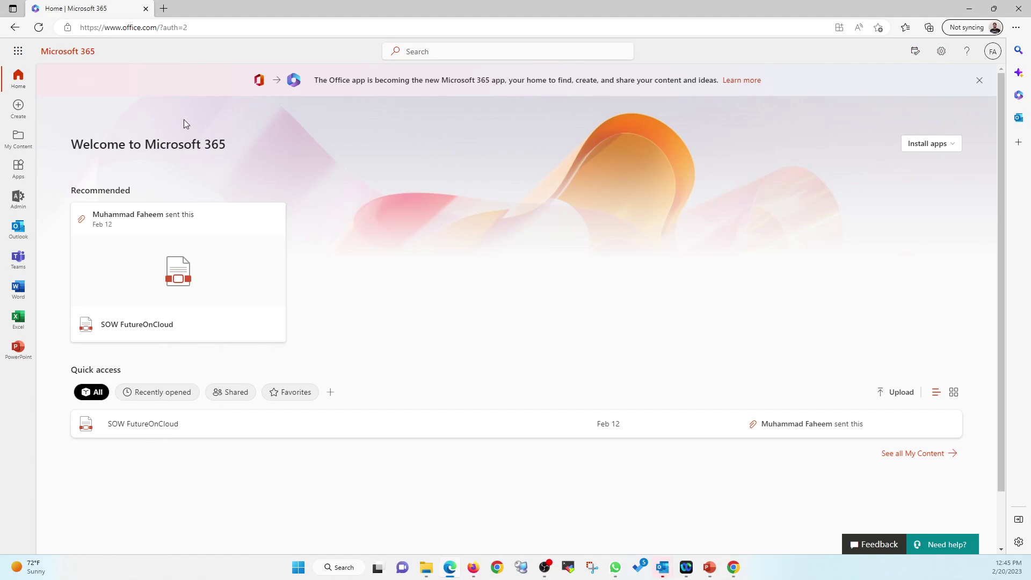
Step: From the Microsoft 365 admin center, open Azure Active Directory for the FutureOnCloud tenant in Entra
left_click(24, 210)
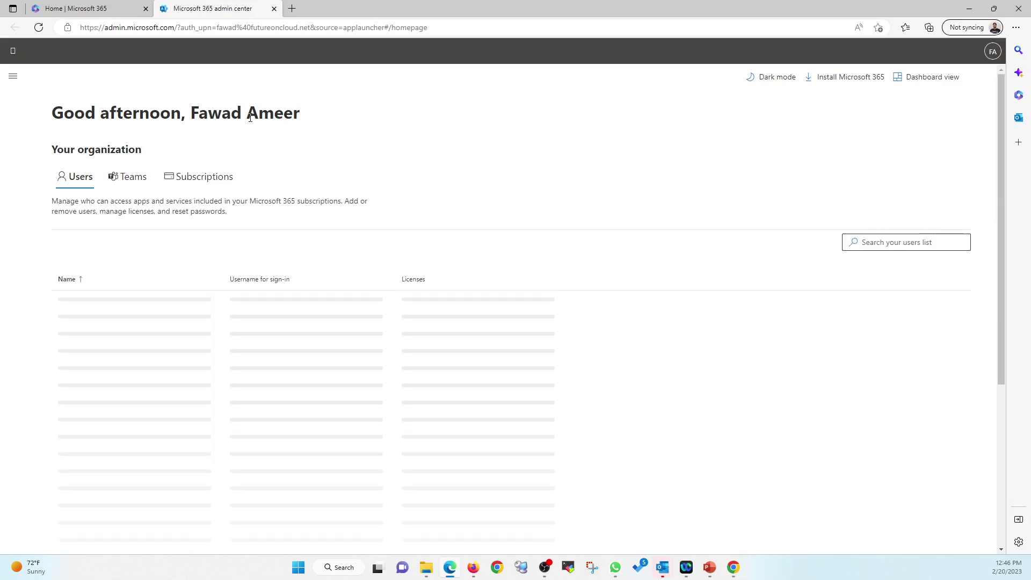
left_click(15, 80)
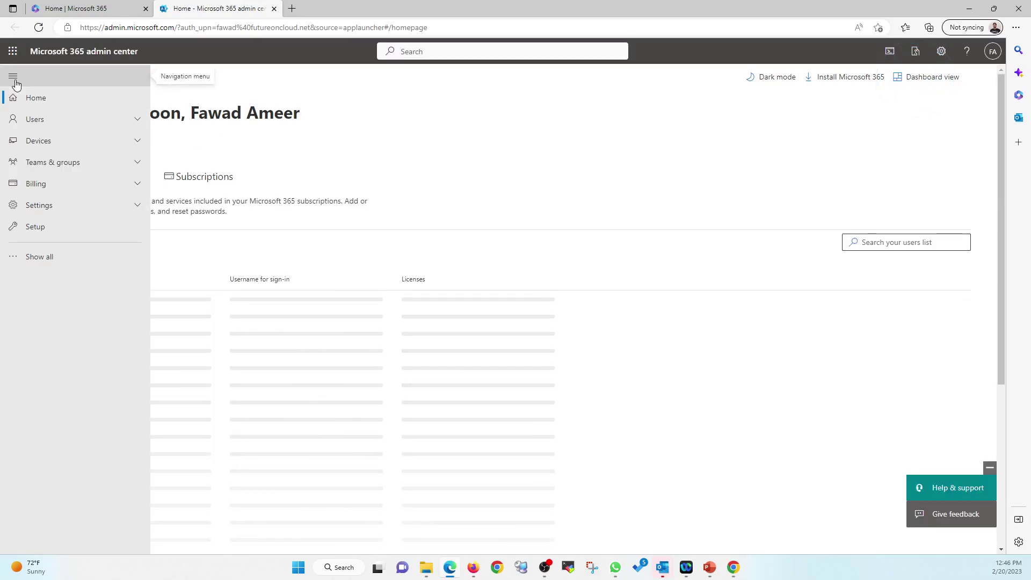
left_click(49, 263)
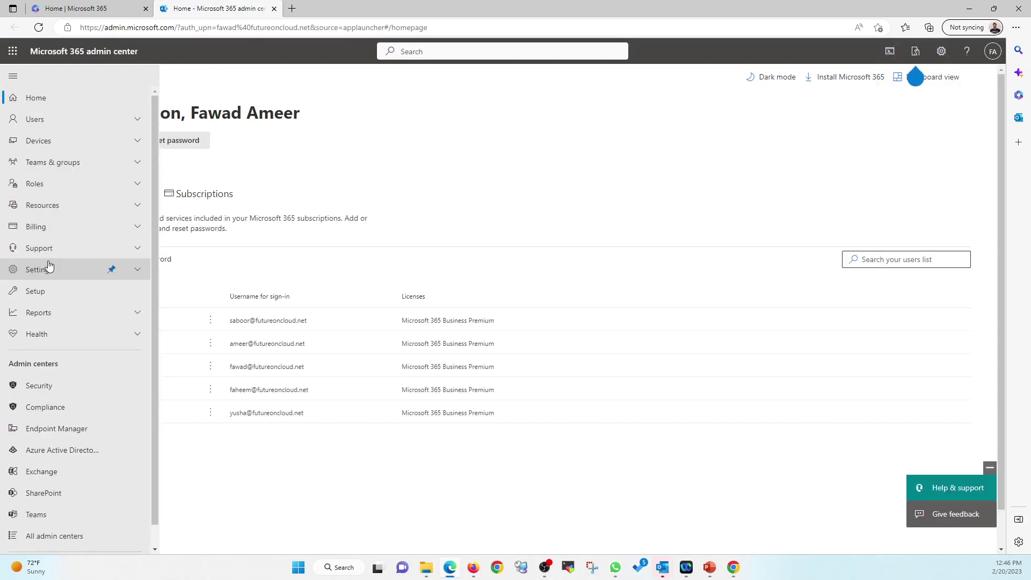
left_click(51, 459)
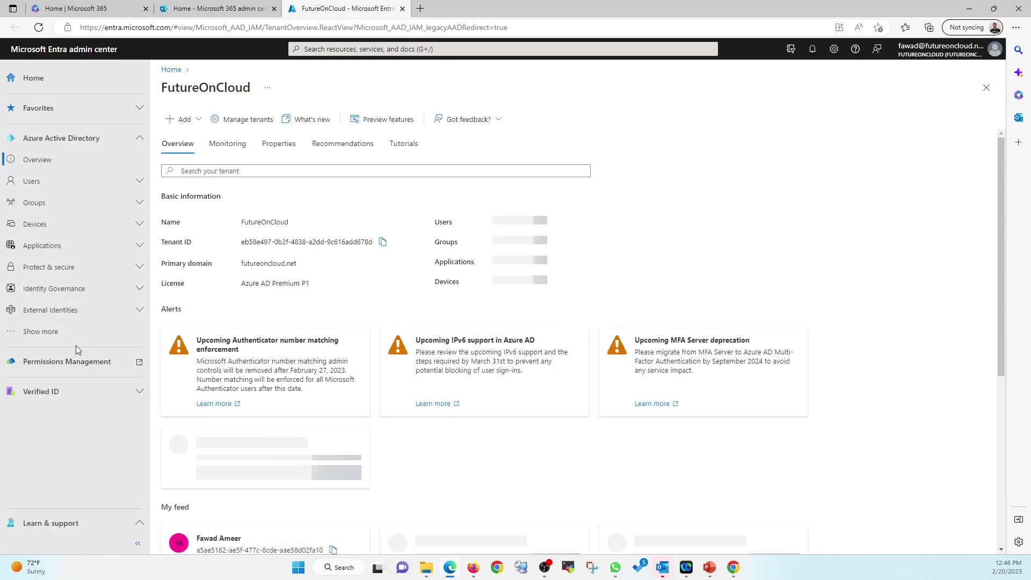
Step: Open Conditional Access from the Protect & secure section of the Entra navigation menu
left_click(57, 337)
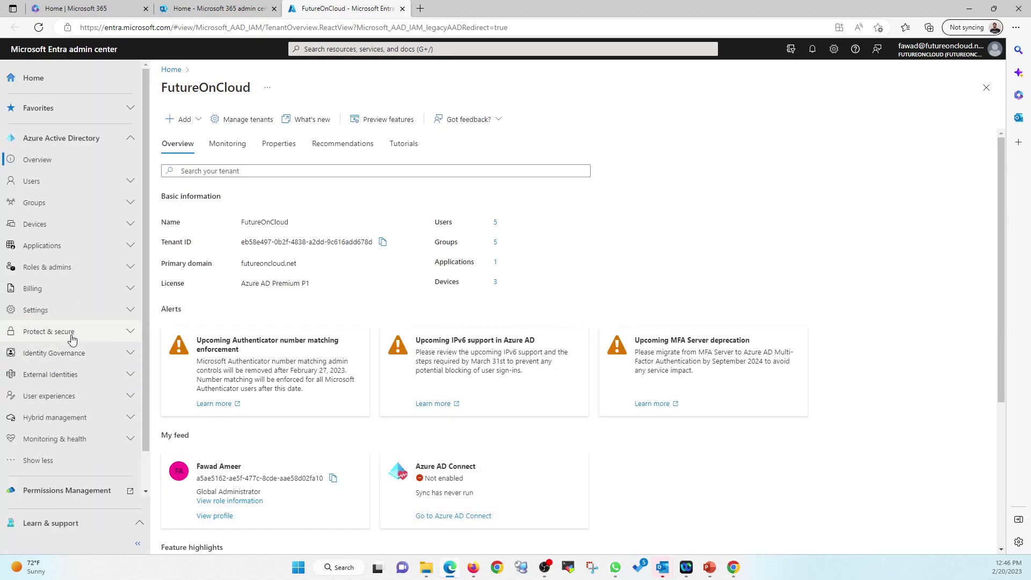
left_click(72, 333)
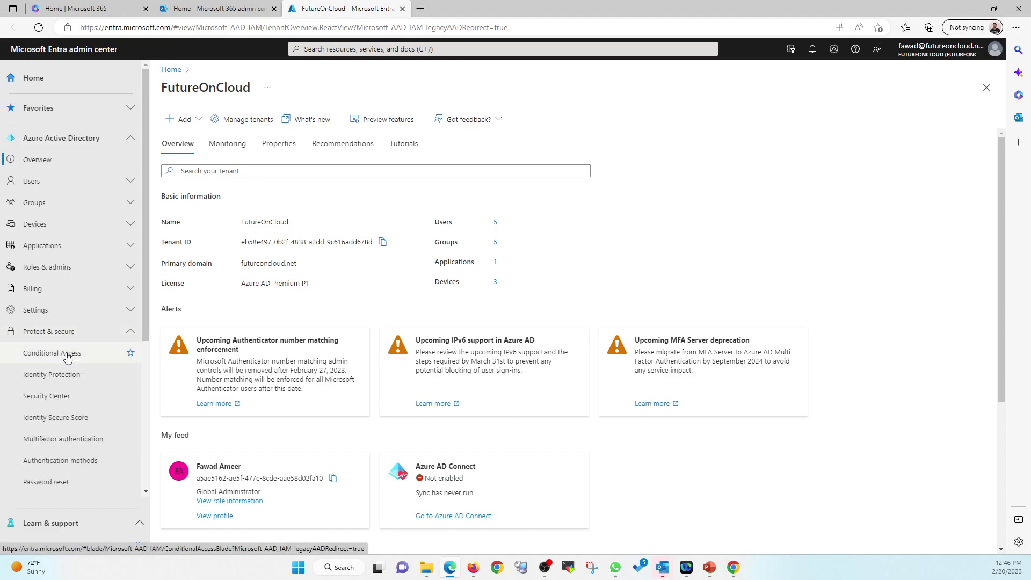
left_click(67, 354)
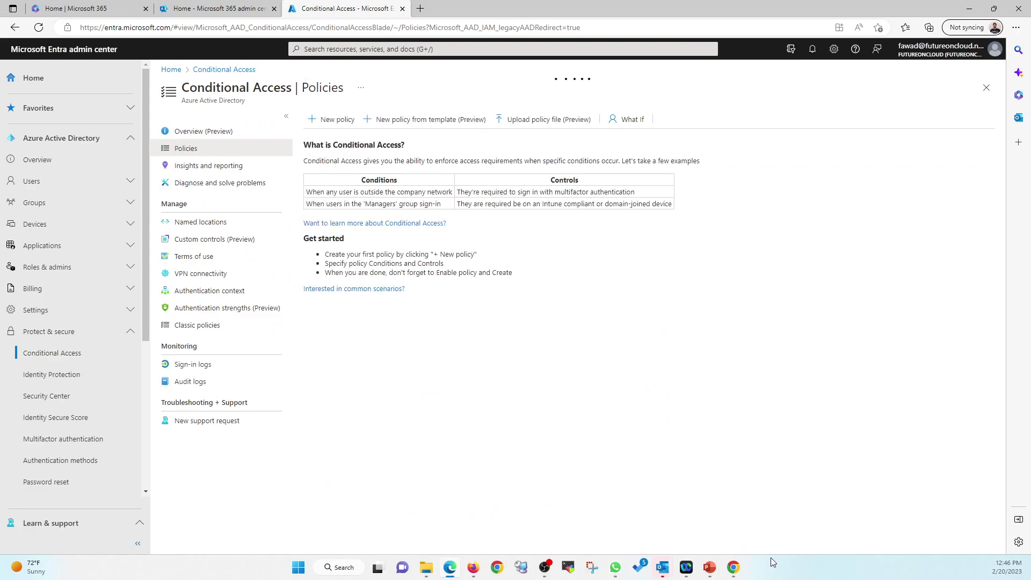
Step: In the guest browser, go to office.com
left_click(733, 568)
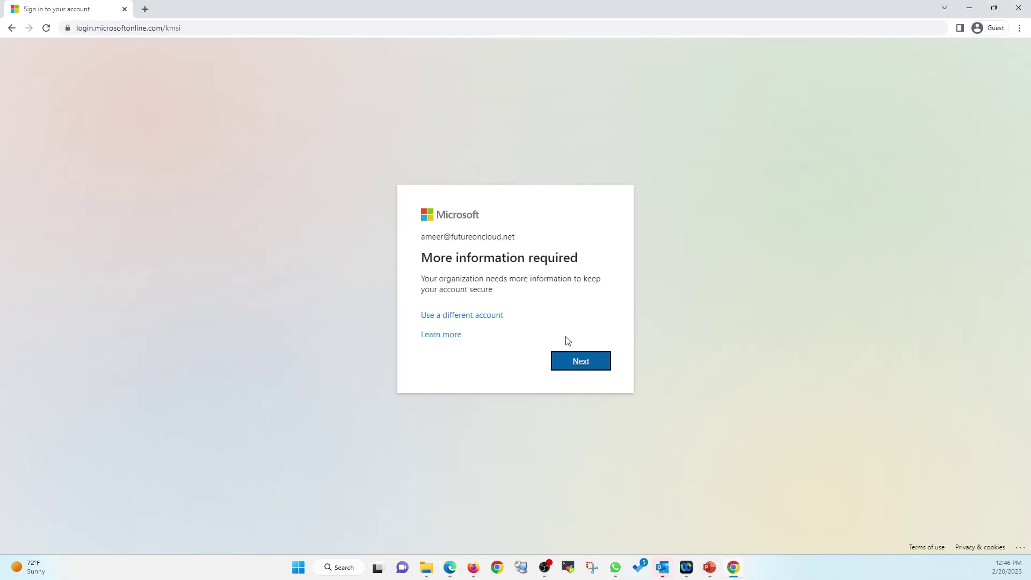
left_click(11, 28)
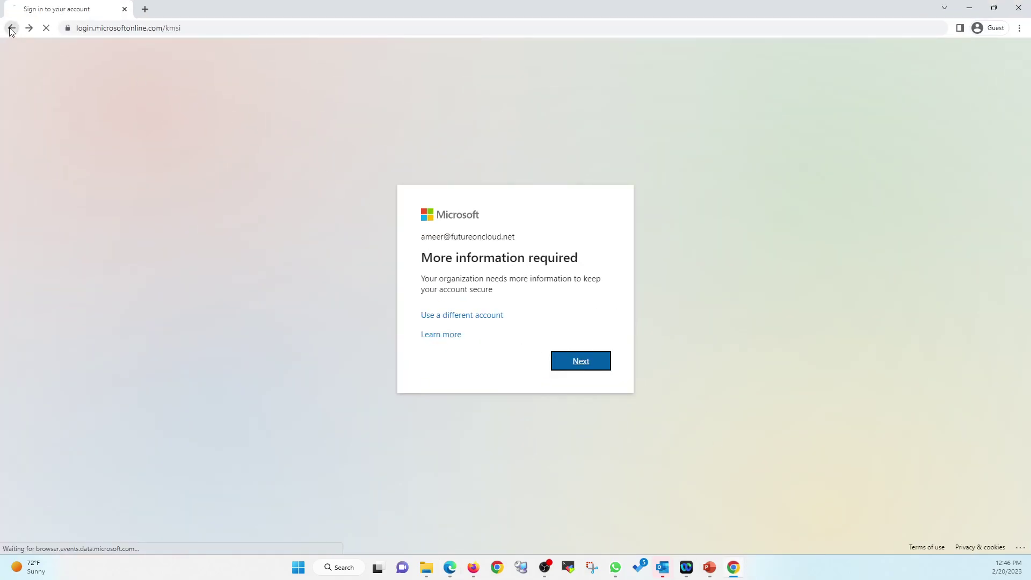
left_click(259, 24)
type("office")
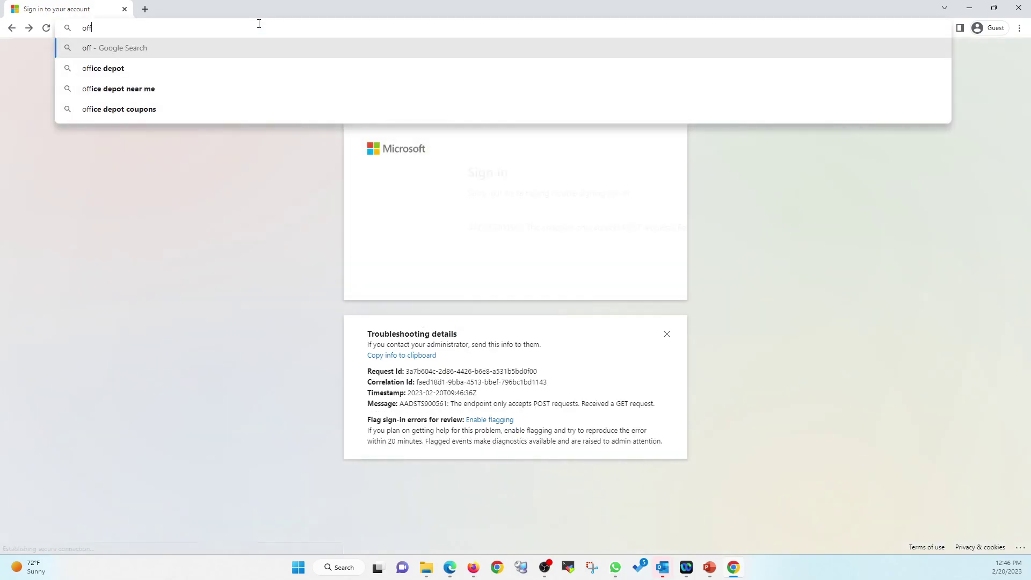
type(".com")
key("Return")
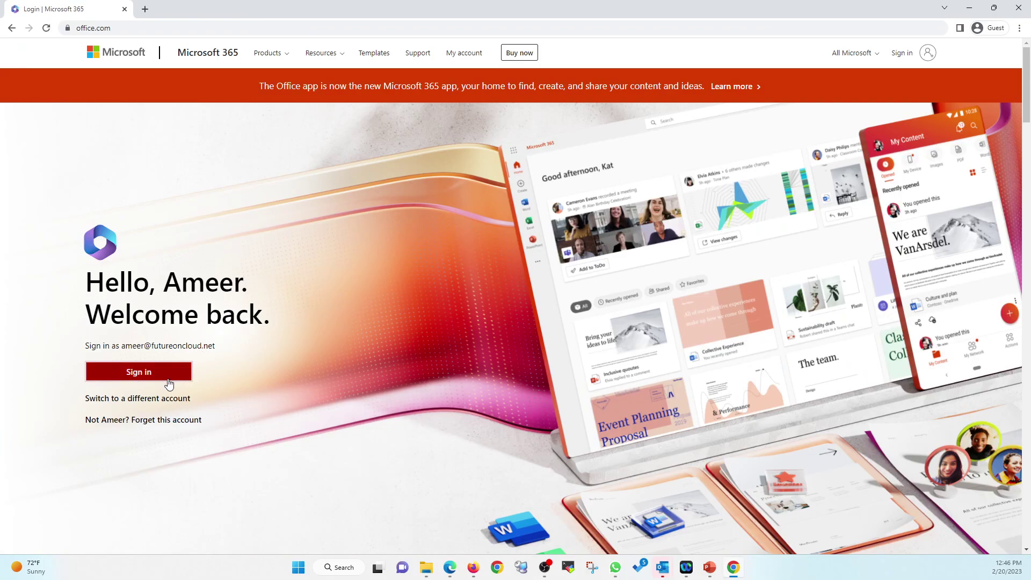
Step: Sign in with the remembered test account, skipping security-info registration and declining to stay signed in
left_click(168, 377)
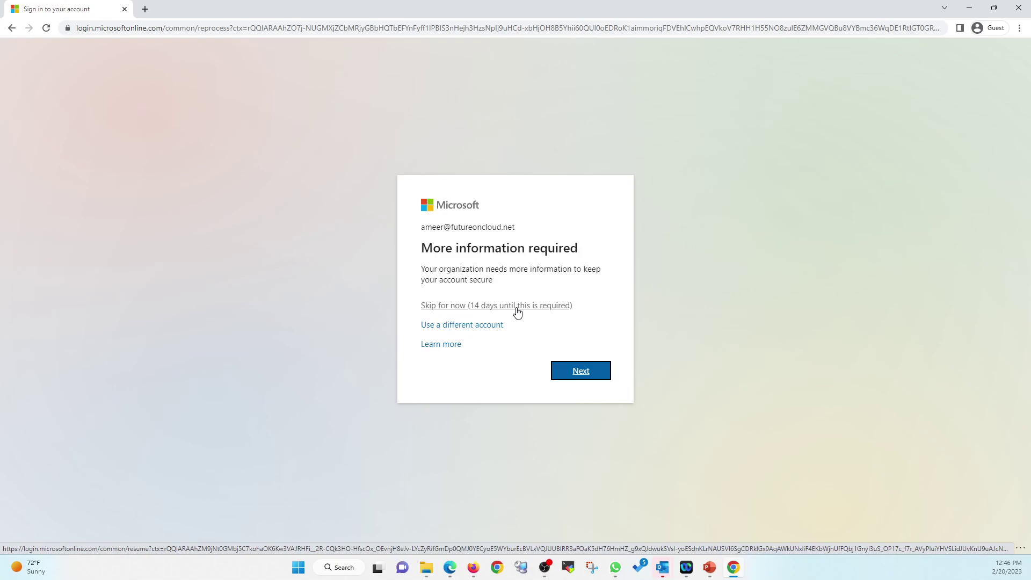
left_click_drag(425, 249, 552, 252)
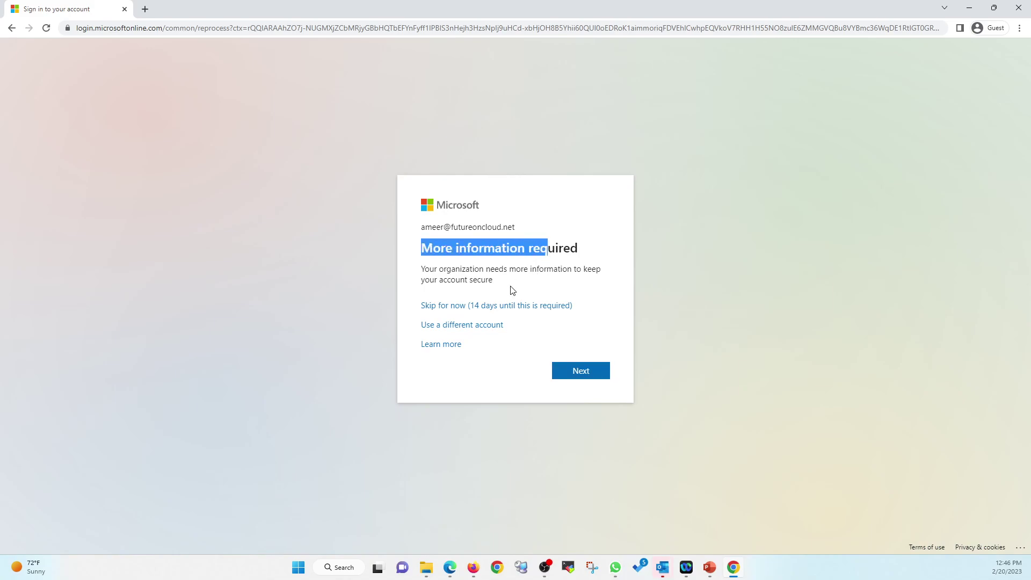
left_click_drag(489, 281, 420, 273)
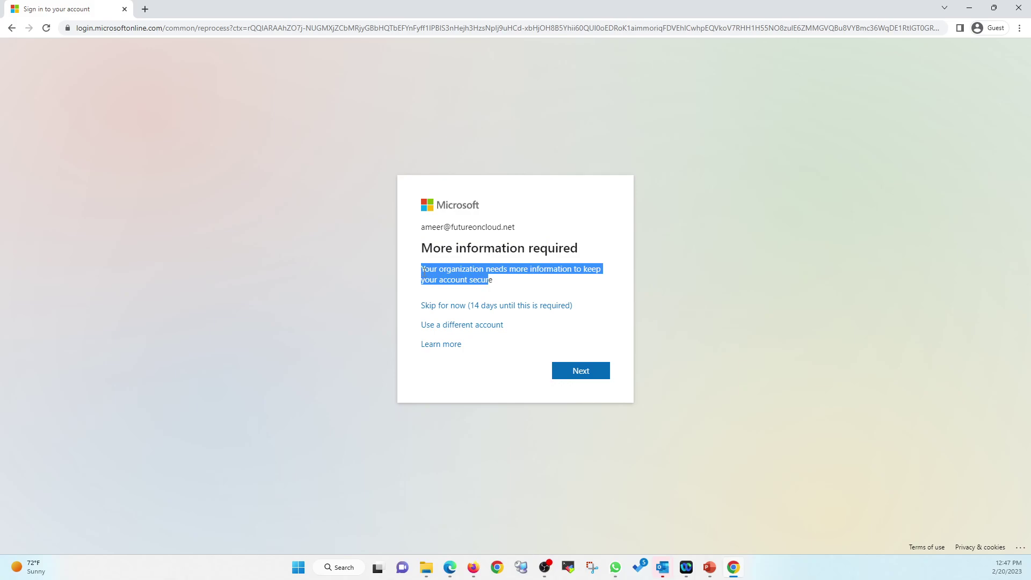
left_click(428, 272)
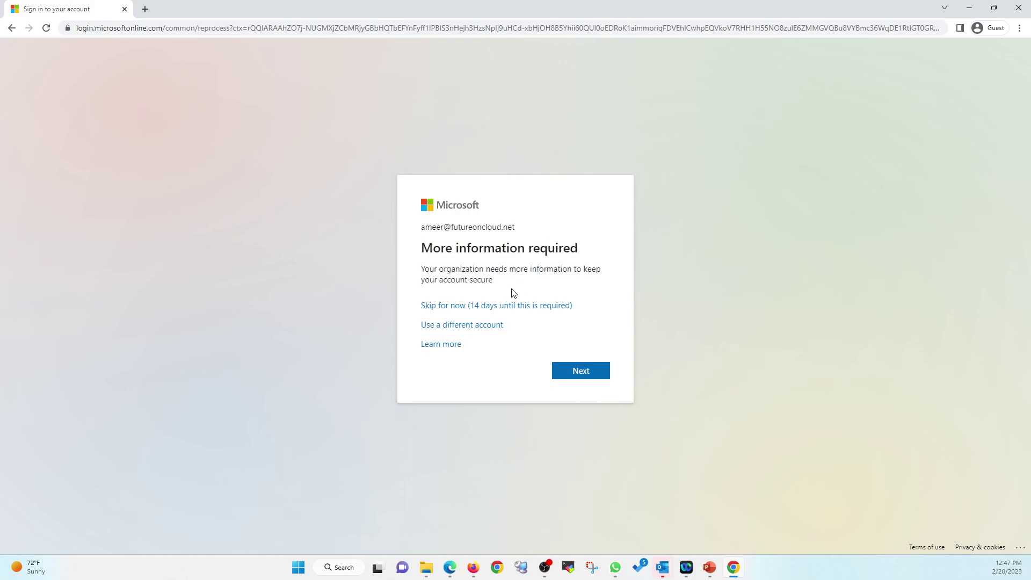
left_click(505, 306)
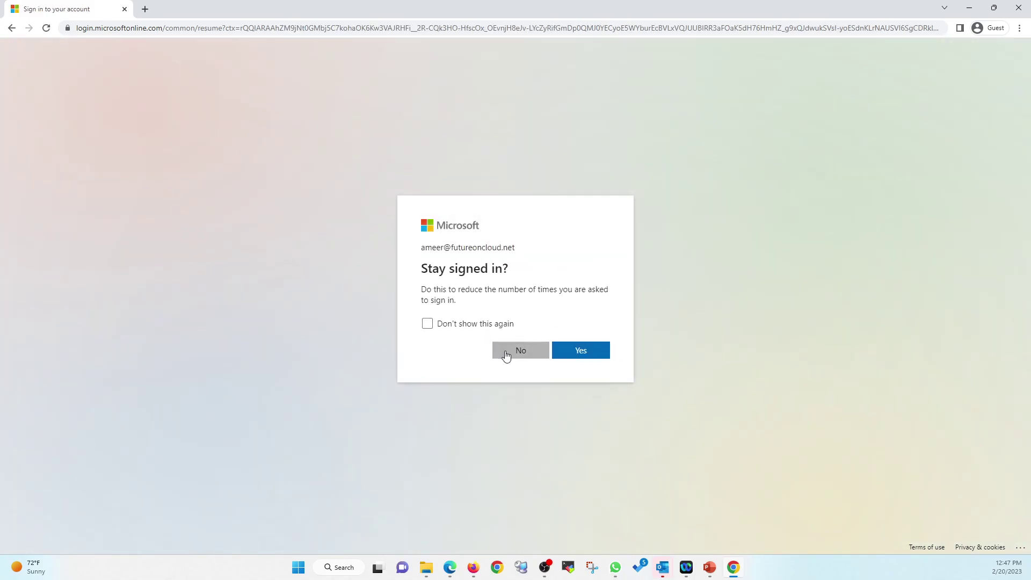
left_click(507, 352)
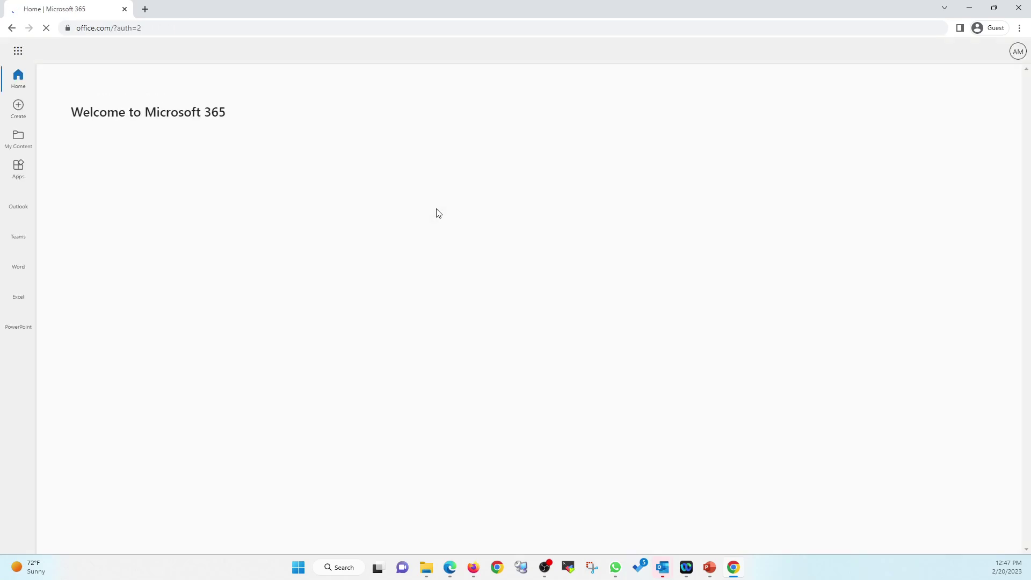
Step: Sign the test user out and minimize the browser to return to Entra
left_click(1020, 56)
left_click(1009, 78)
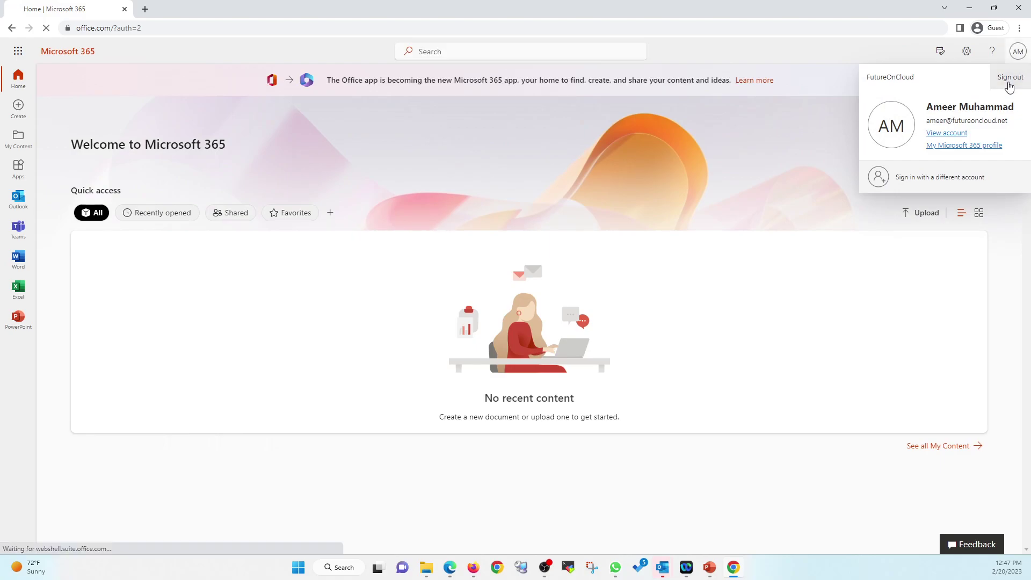
left_click(969, 7)
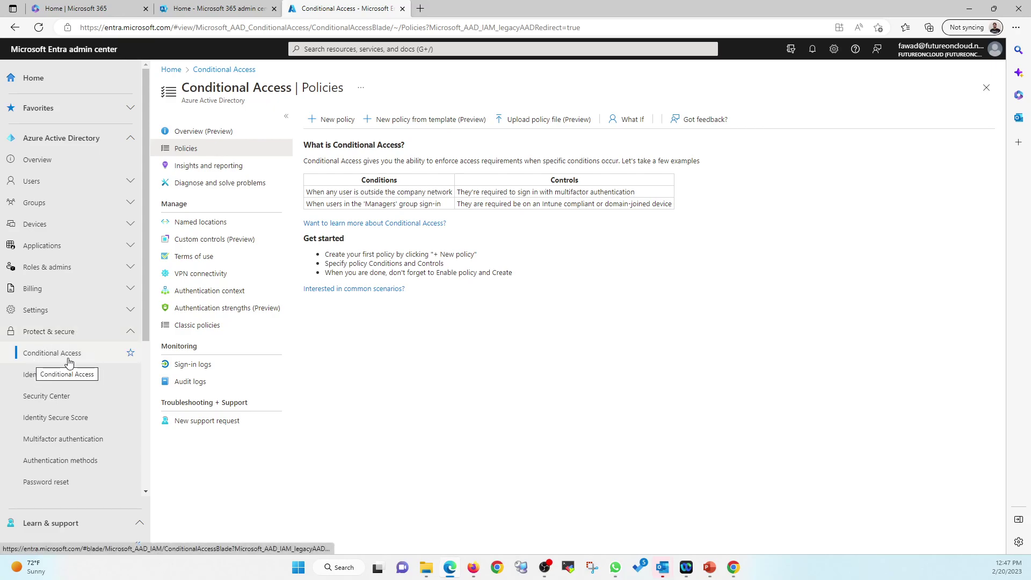
Step: Create a new Conditional Access policy named MFA that includes all users
left_click(344, 124)
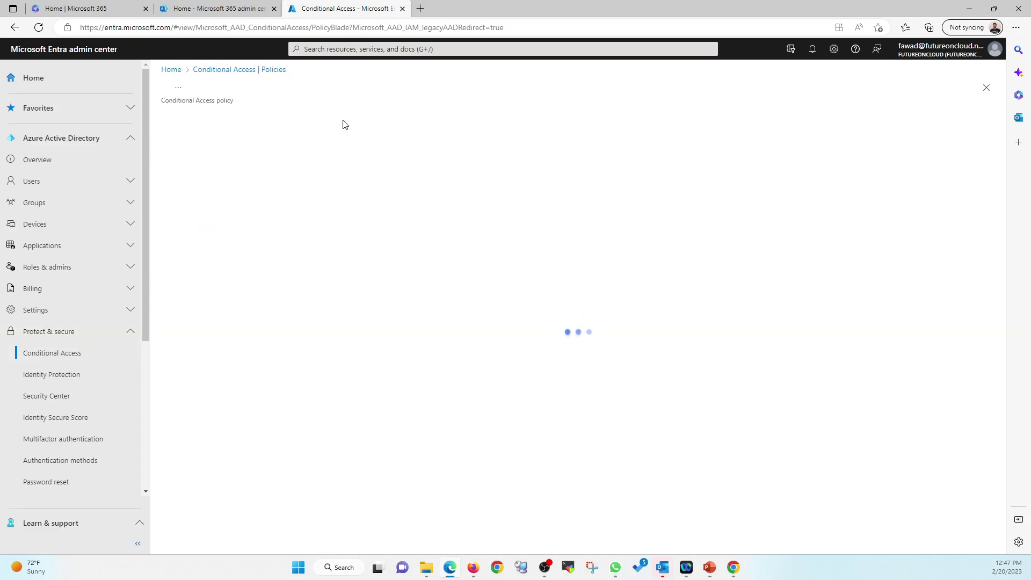
left_click(222, 184)
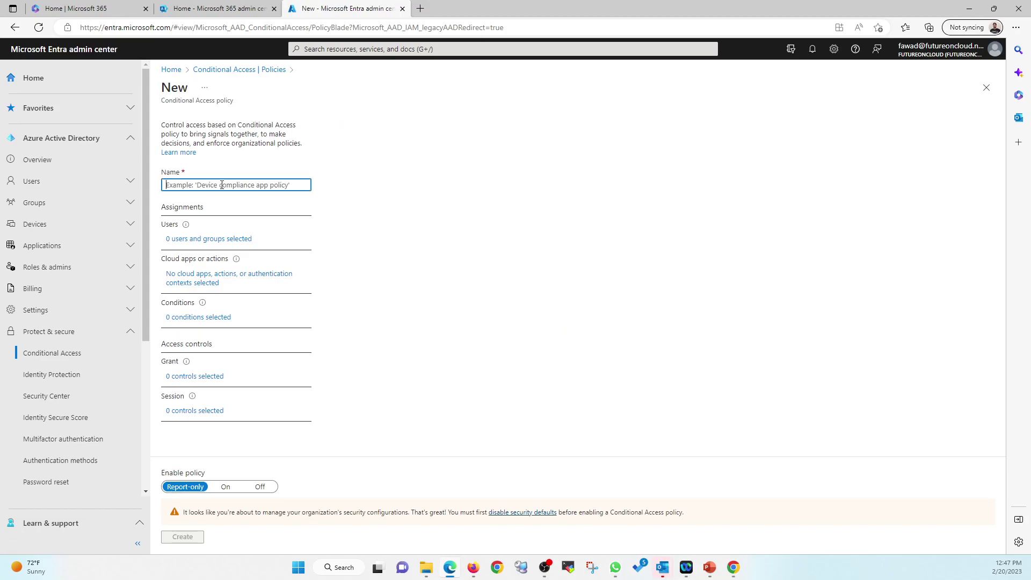
type("MFA")
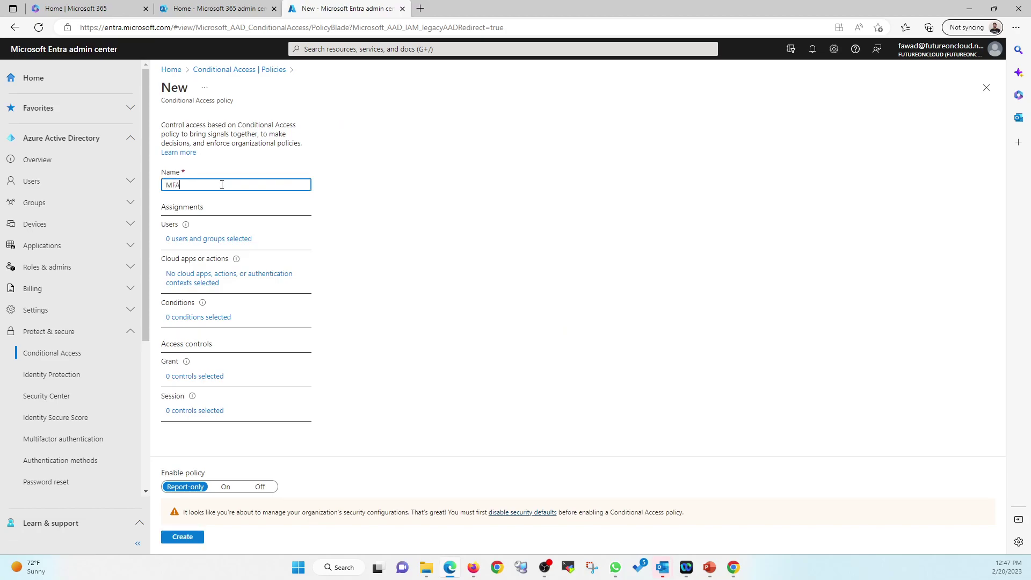
left_click(236, 240)
left_click(335, 210)
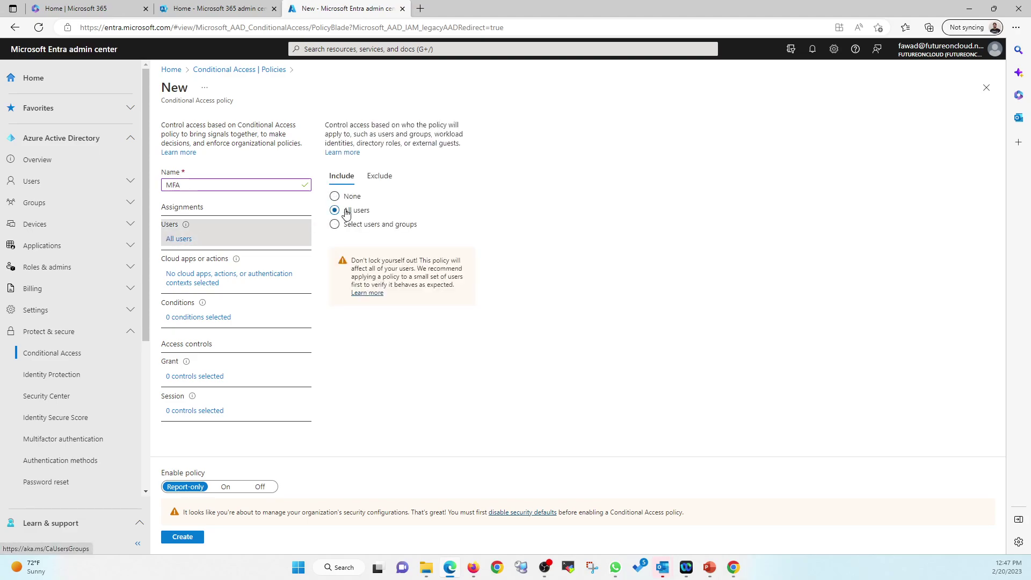
Step: Target all cloud apps in the MFA policy
left_click(205, 289)
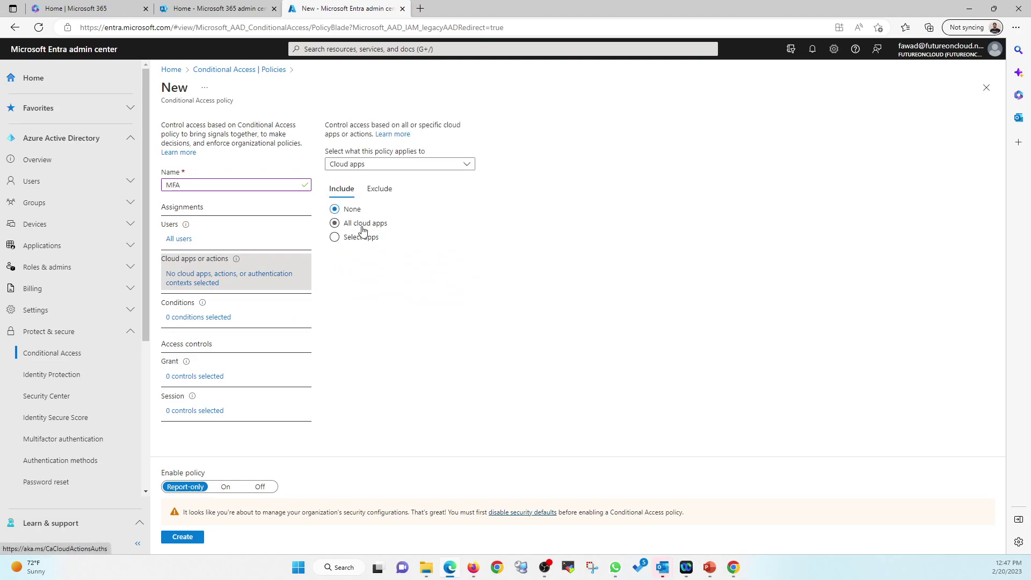
left_click(363, 224)
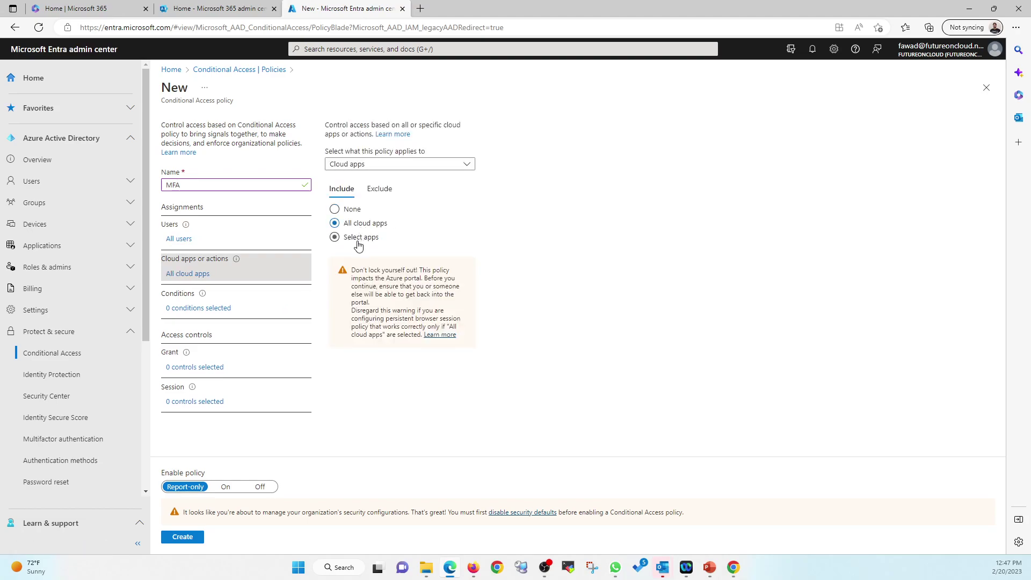
left_click(358, 239)
left_click(342, 308)
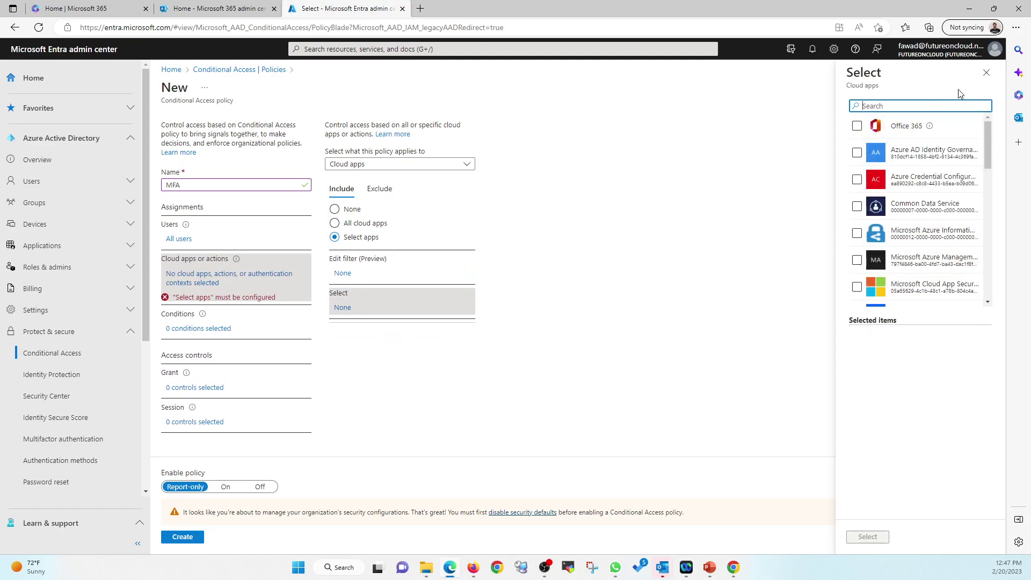
left_click(985, 73)
left_click(354, 224)
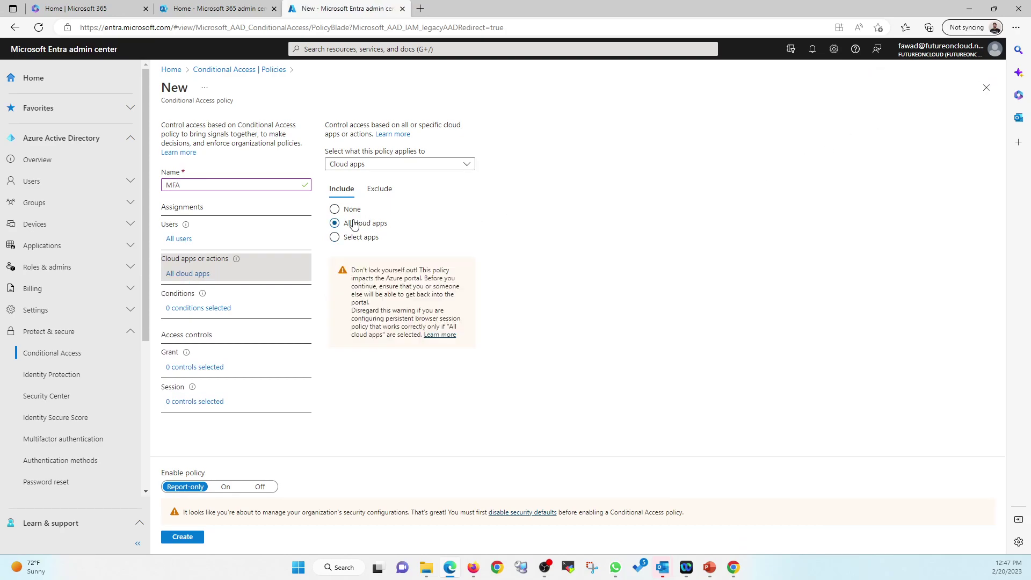
Step: Limit the client apps condition to Browser and Mobile apps and desktop clients
left_click(212, 314)
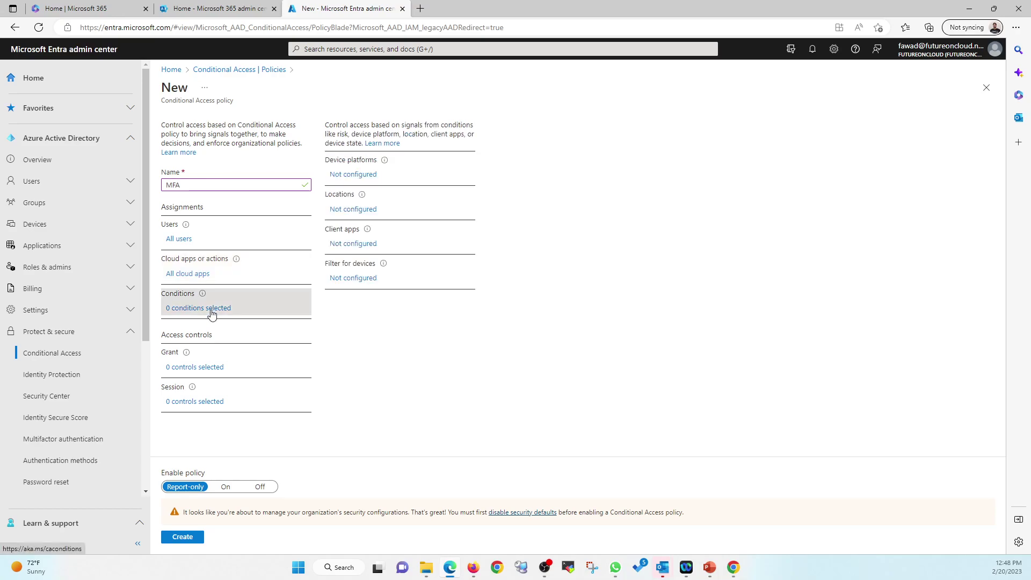
left_click(355, 248)
left_click(873, 159)
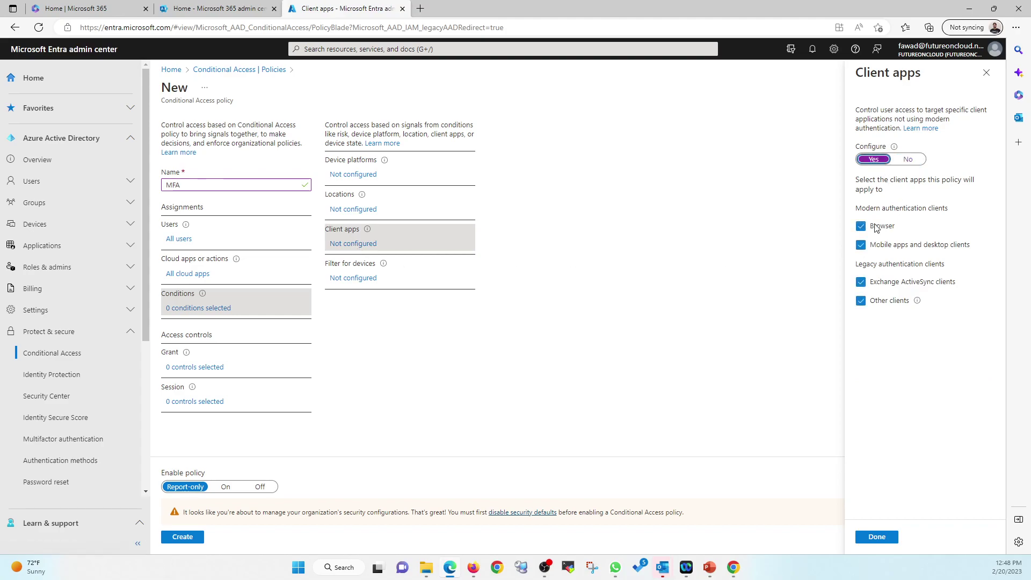
left_click(862, 247)
left_click(861, 283)
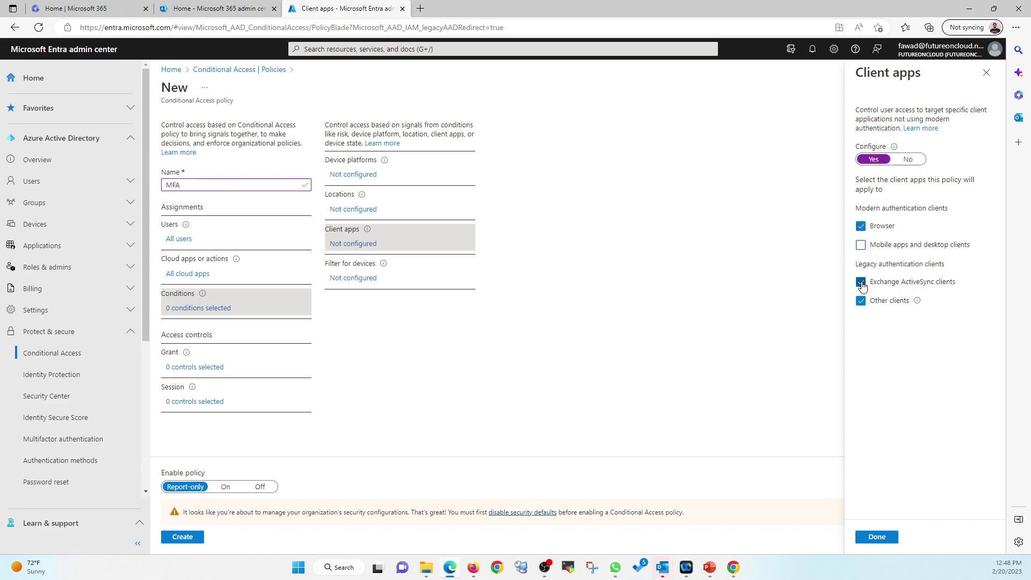
left_click(861, 301)
left_click(861, 245)
left_click(876, 537)
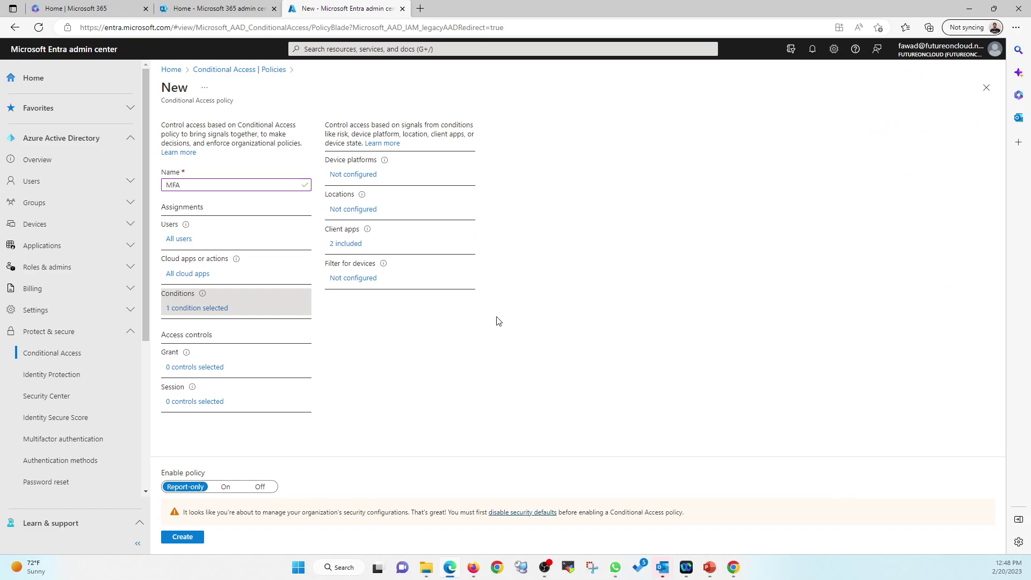
Step: Grant access only with Require multifactor authentication, requiring one of the selected controls
left_click(190, 368)
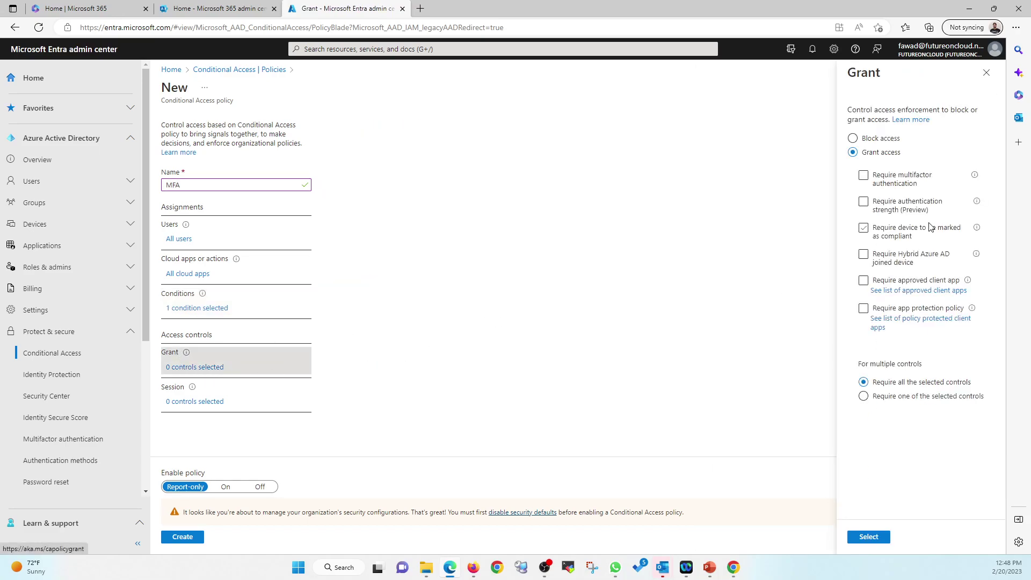
left_click(878, 187)
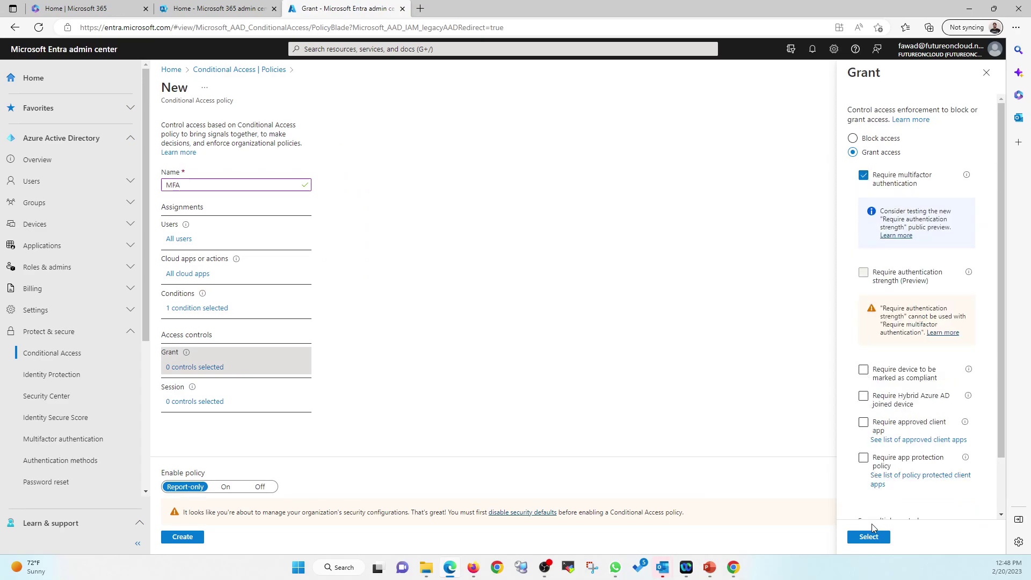
scroll(880, 483, "down", 2)
left_click(889, 494)
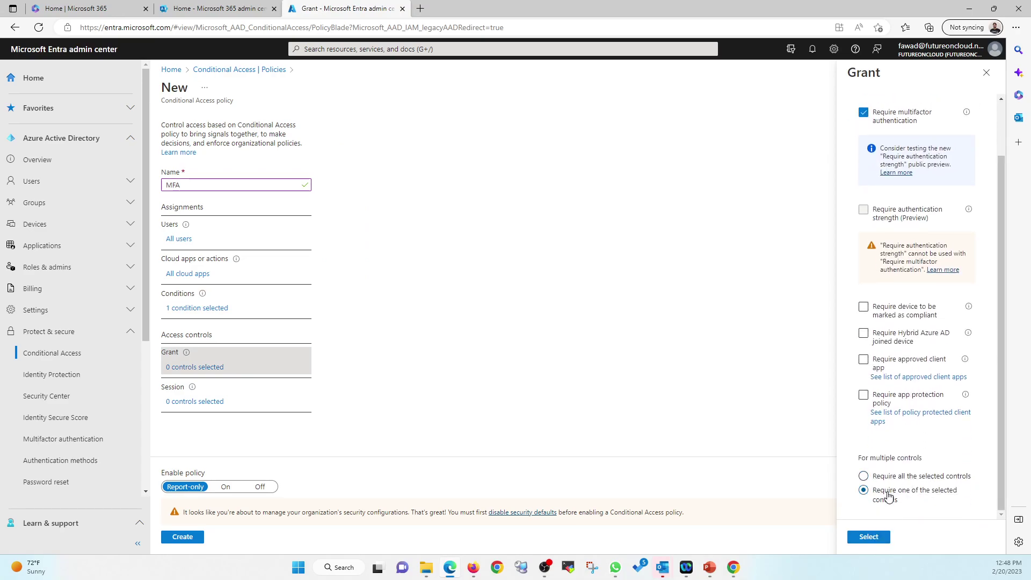
left_click(874, 538)
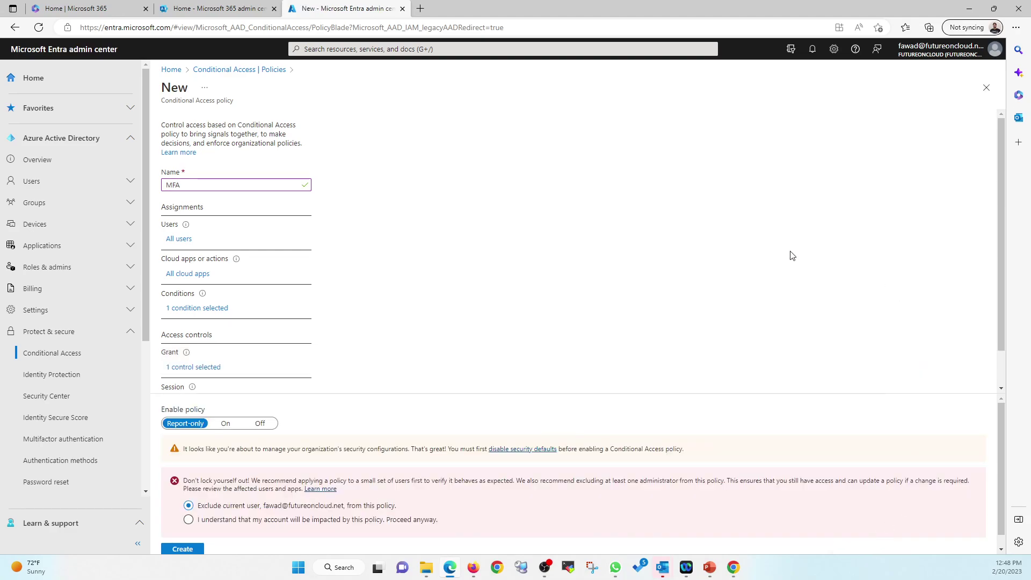
Step: Accept the current-account warning, set Enable policy to On, and attempt to create the policy
scroll(411, 323, "down", 1)
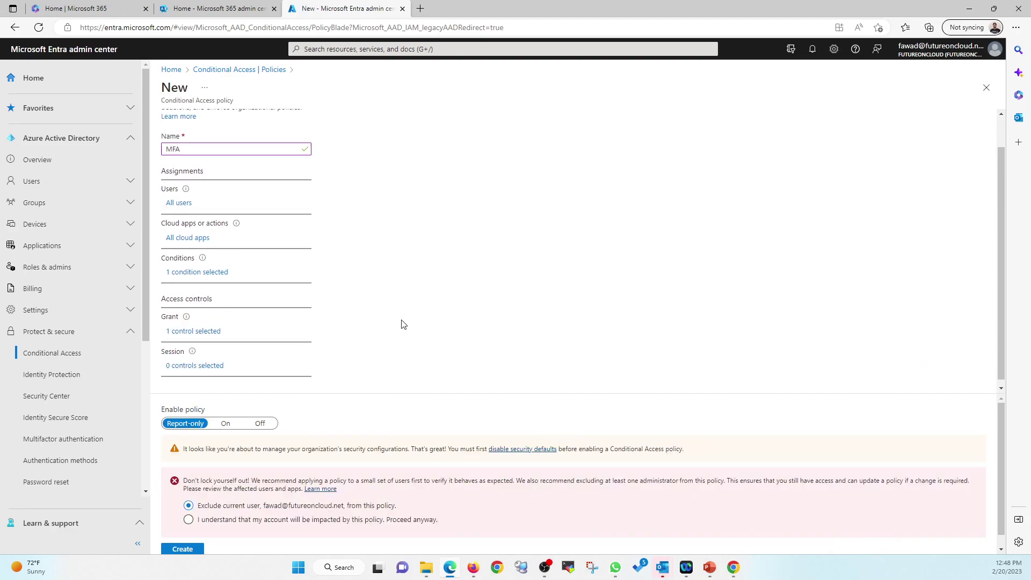
left_click(217, 522)
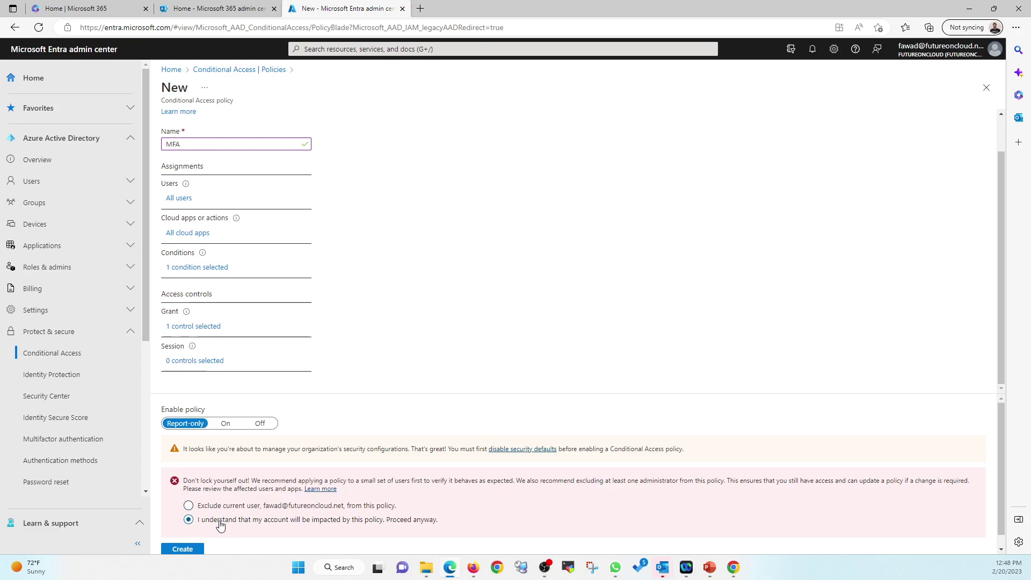
scroll(316, 443, "down", 1)
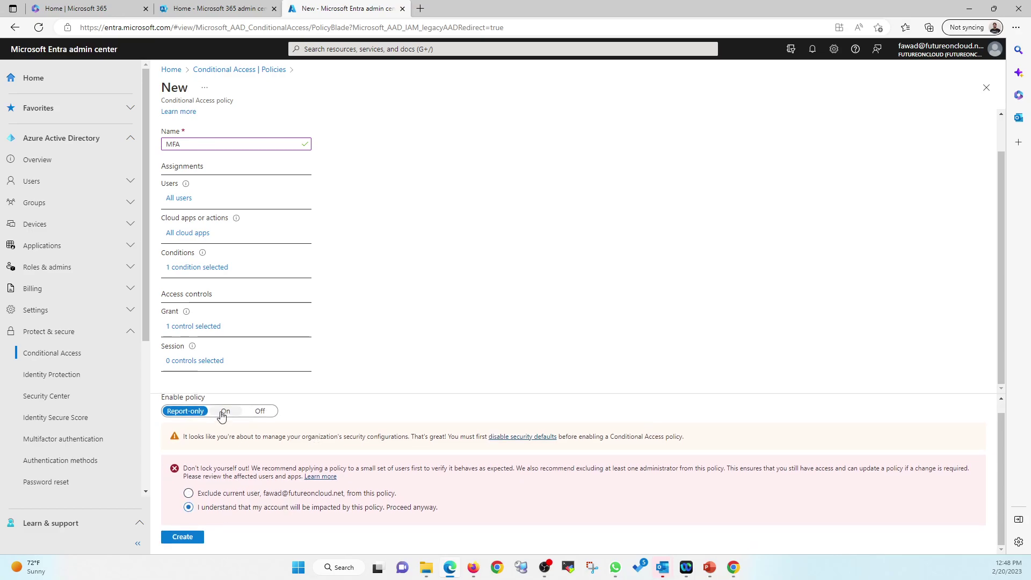
left_click(223, 412)
left_click(186, 541)
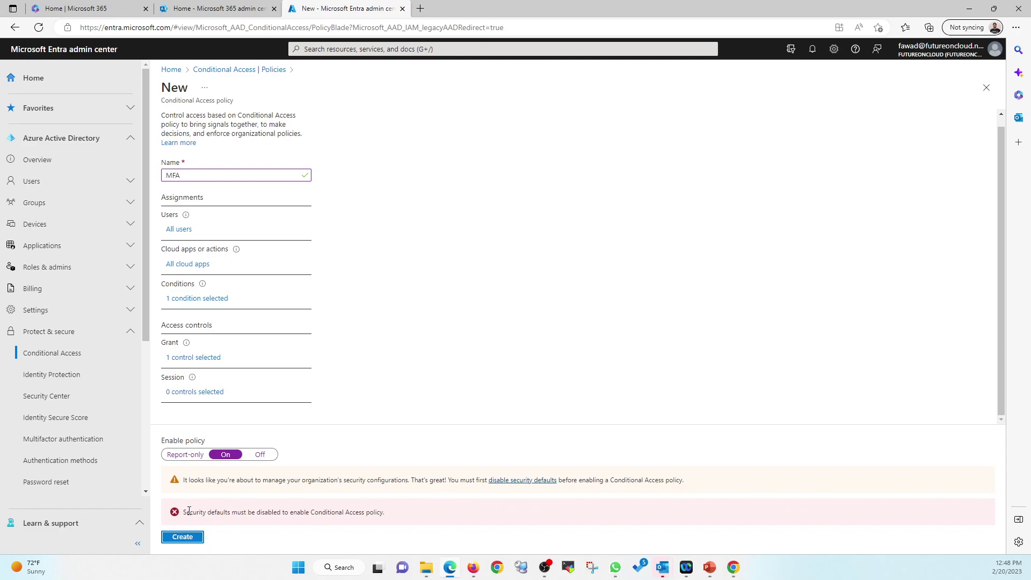
Step: Review the security defaults error, then close and discard the unsaved MFA draft
left_click_drag(184, 511, 388, 523)
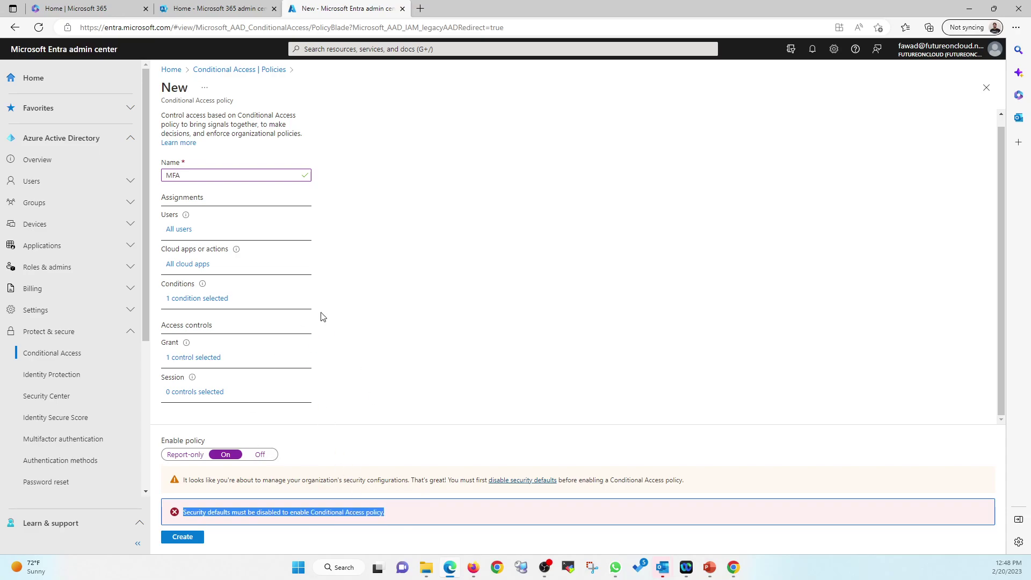
scroll(321, 325, "up", 1)
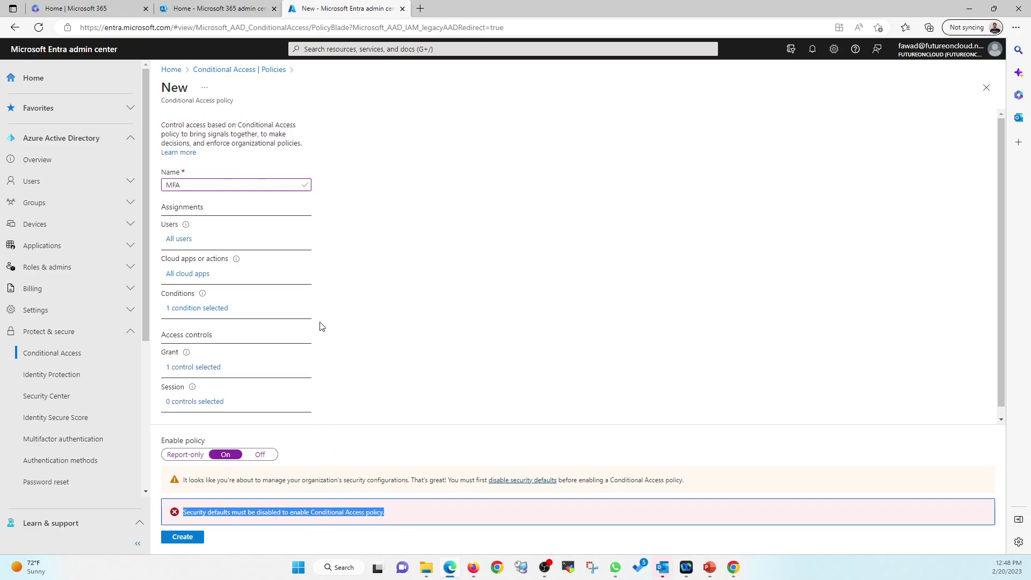
left_click(346, 361)
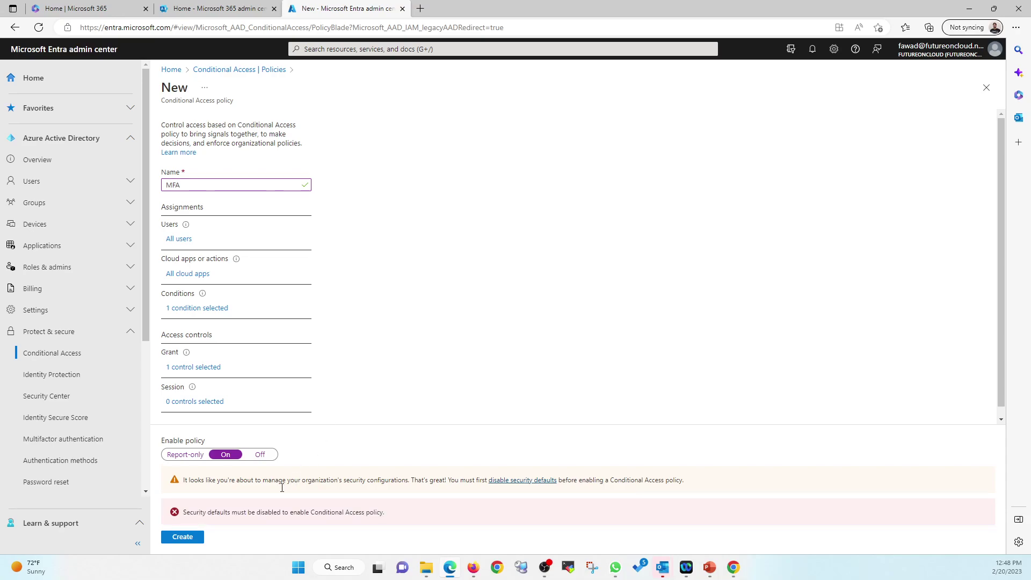
left_click_drag(189, 512, 271, 512)
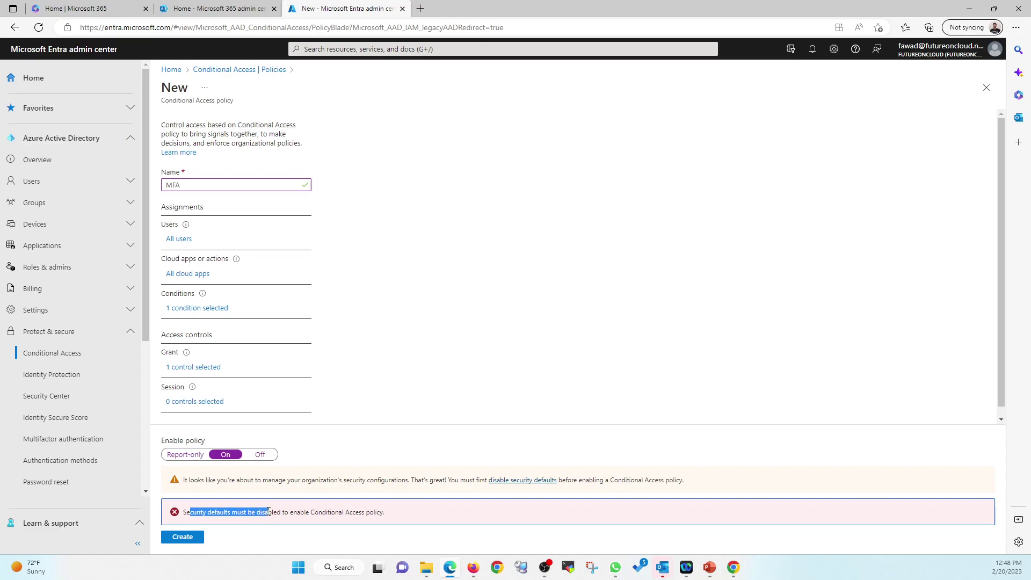
left_click(399, 450)
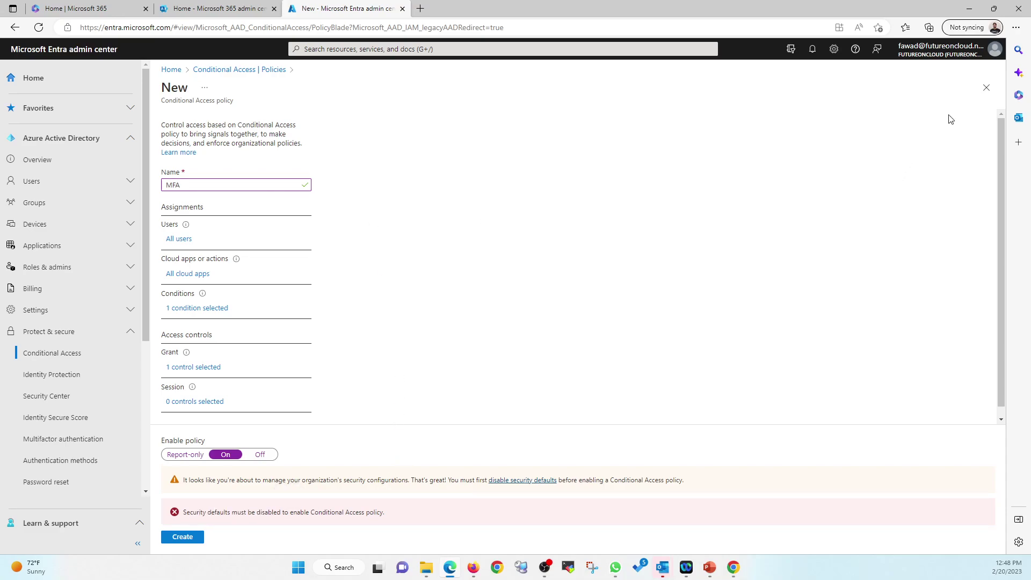
left_click(987, 88)
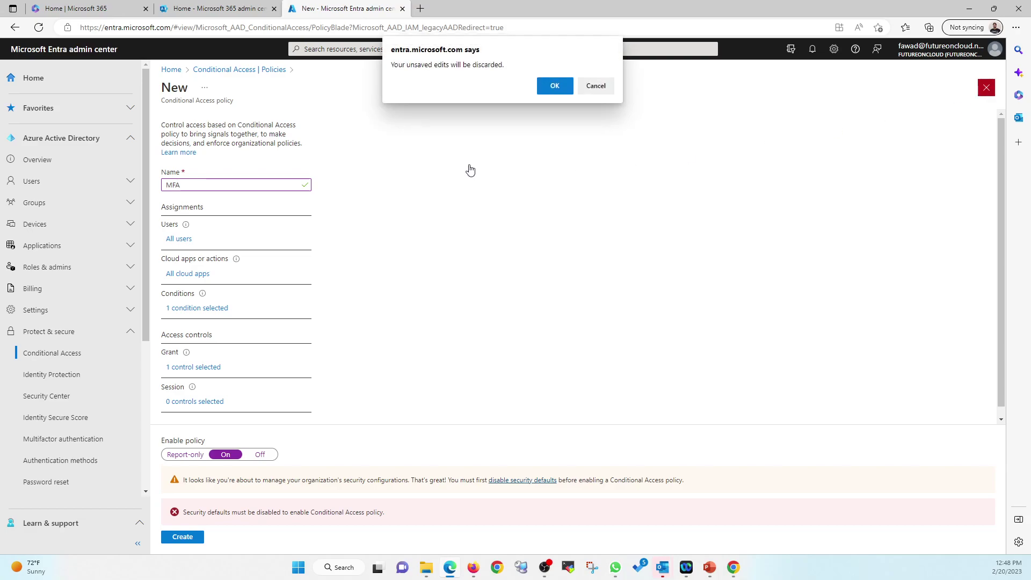
left_click(556, 86)
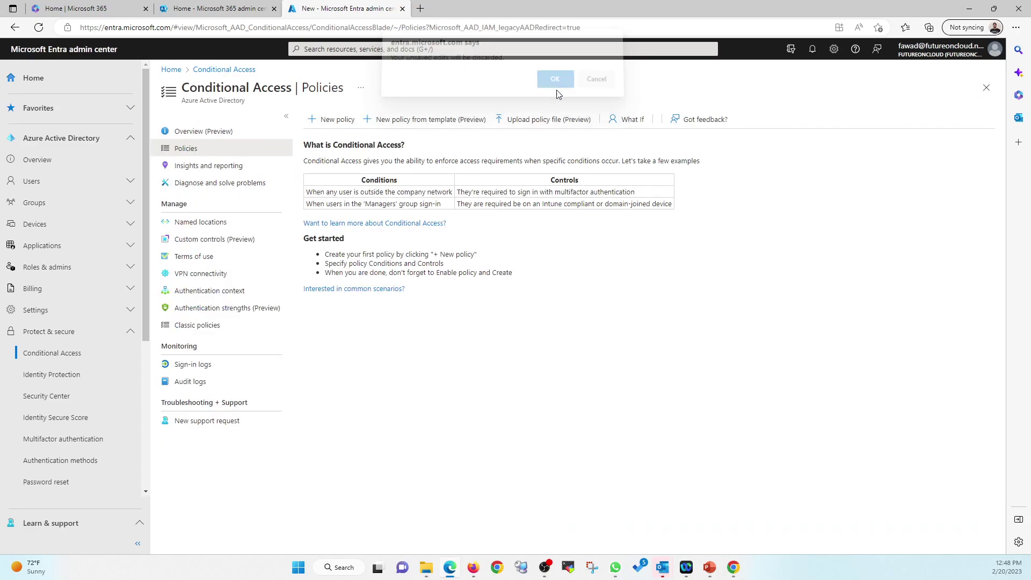
Step: From the Conditional Access Overview (Preview), start a new policy from templates
left_click(198, 138)
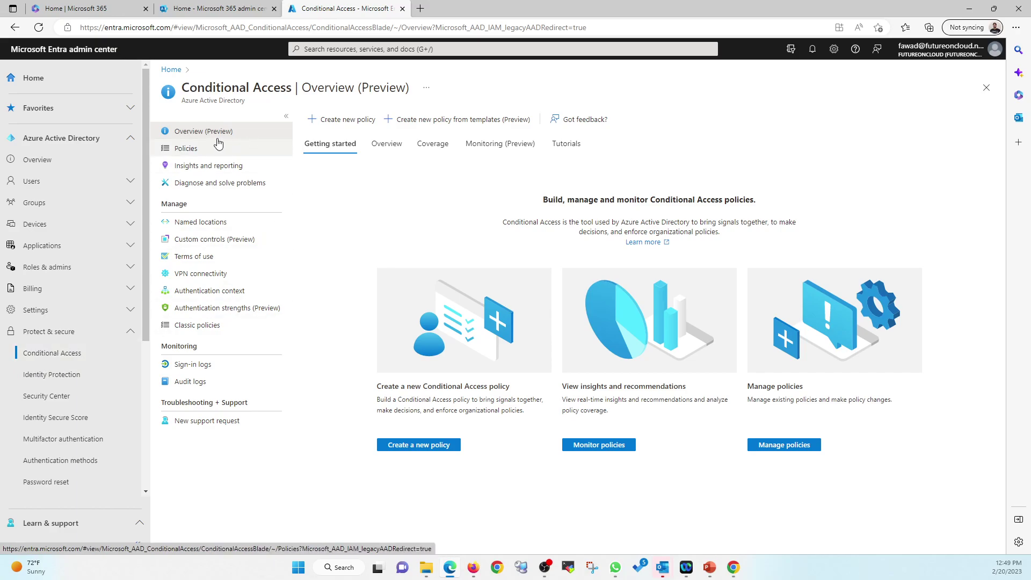
left_click(419, 445)
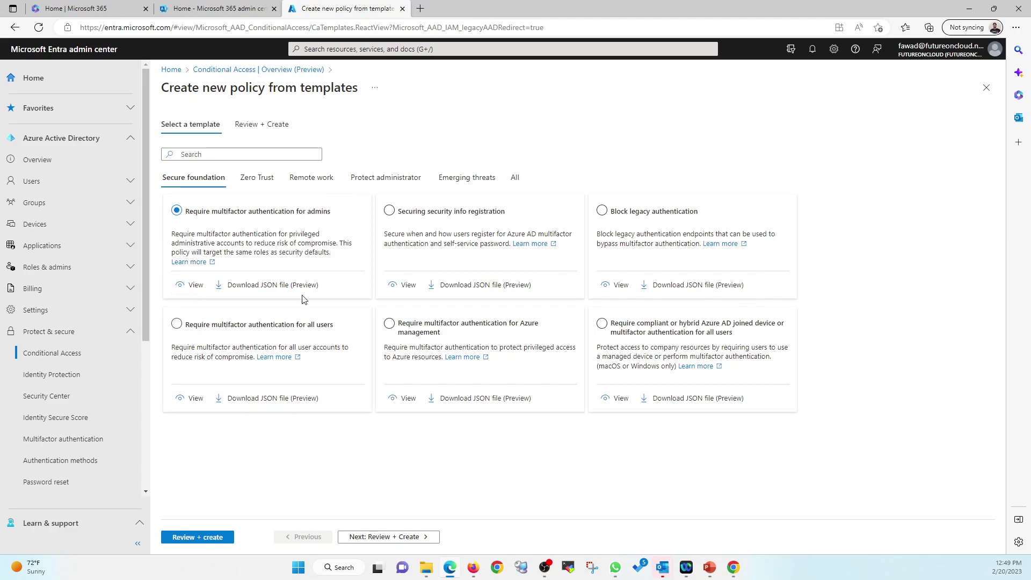
Step: Select the 'Require multifactor authentication for all users' template and review its cloud apps and grant summary
left_click(177, 324)
left_click(194, 403)
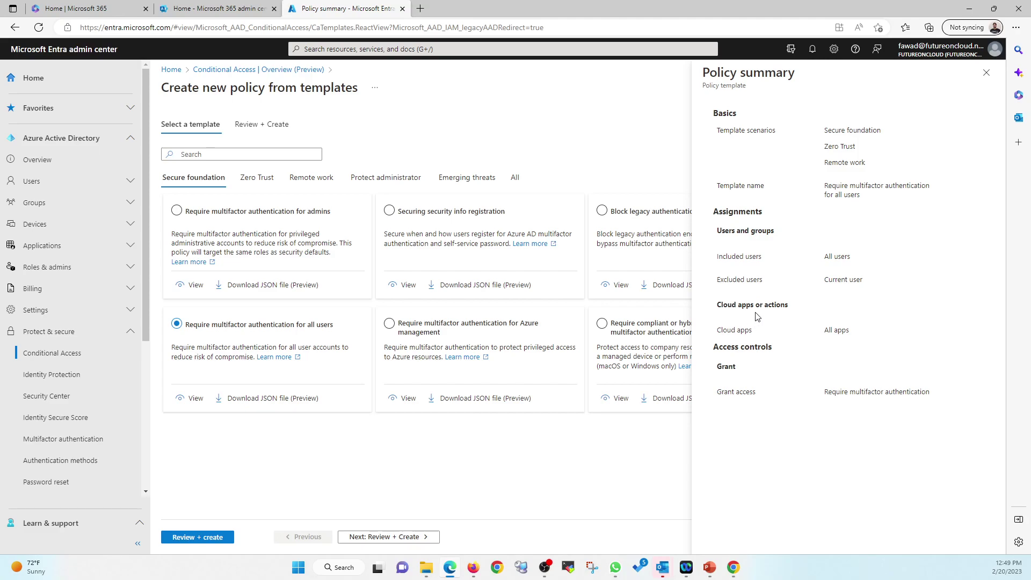
left_click_drag(826, 331, 862, 336)
left_click_drag(827, 393, 941, 396)
left_click(891, 396)
left_click(987, 73)
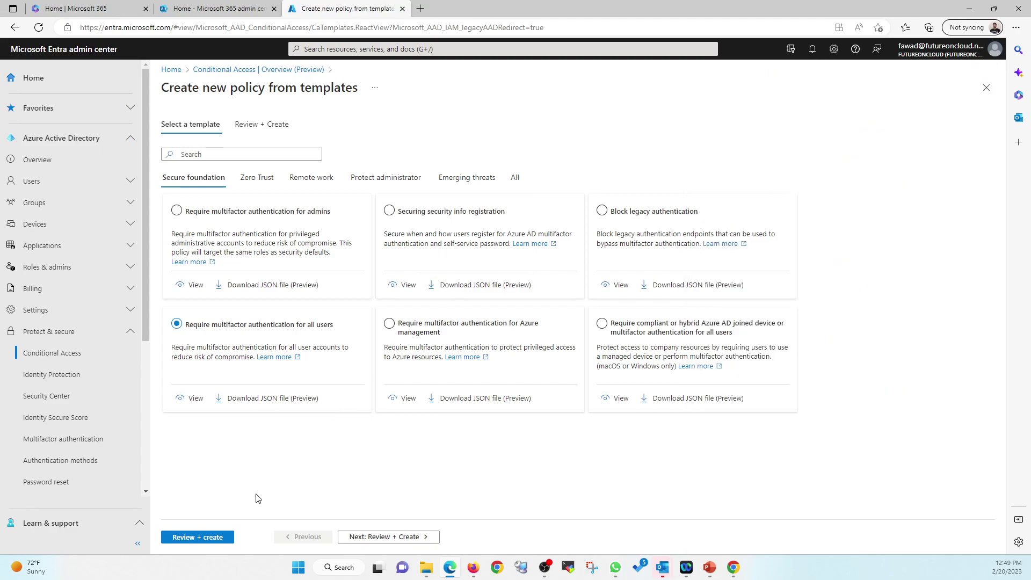
Step: Review and create the MFA-for-all-users template policy, then go to the Policies list
left_click(212, 537)
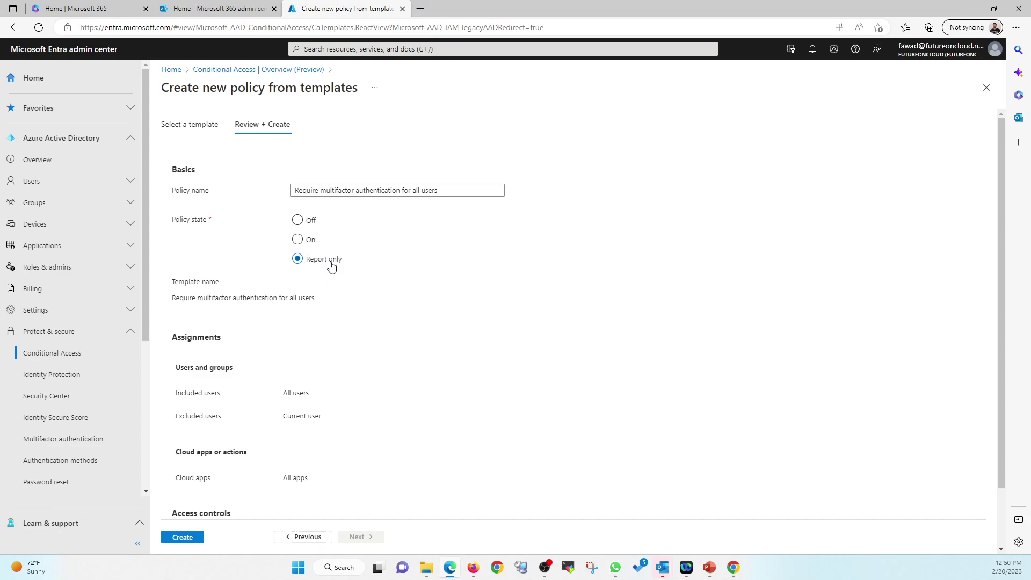
scroll(331, 267, "down", 1)
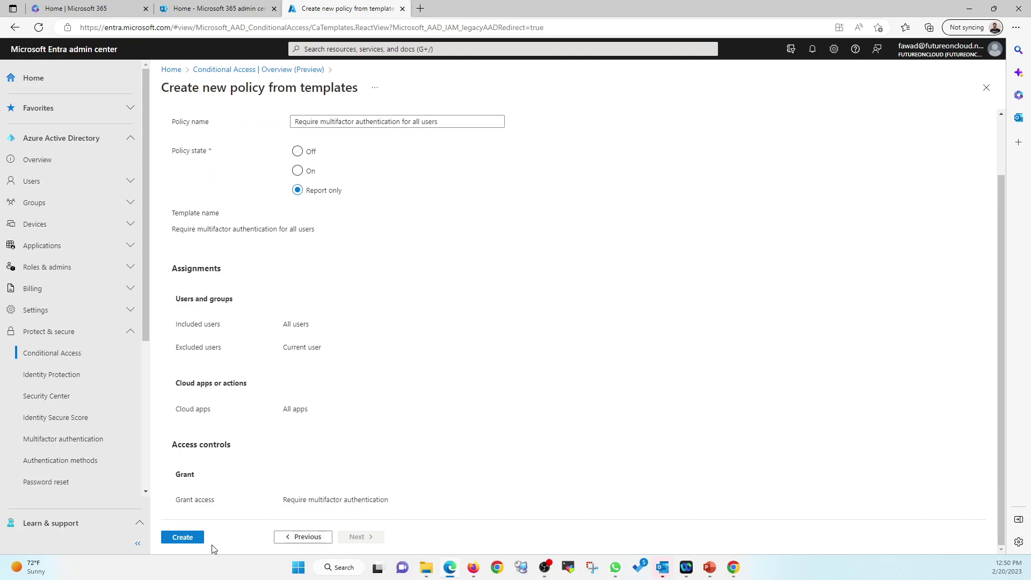
left_click(182, 537)
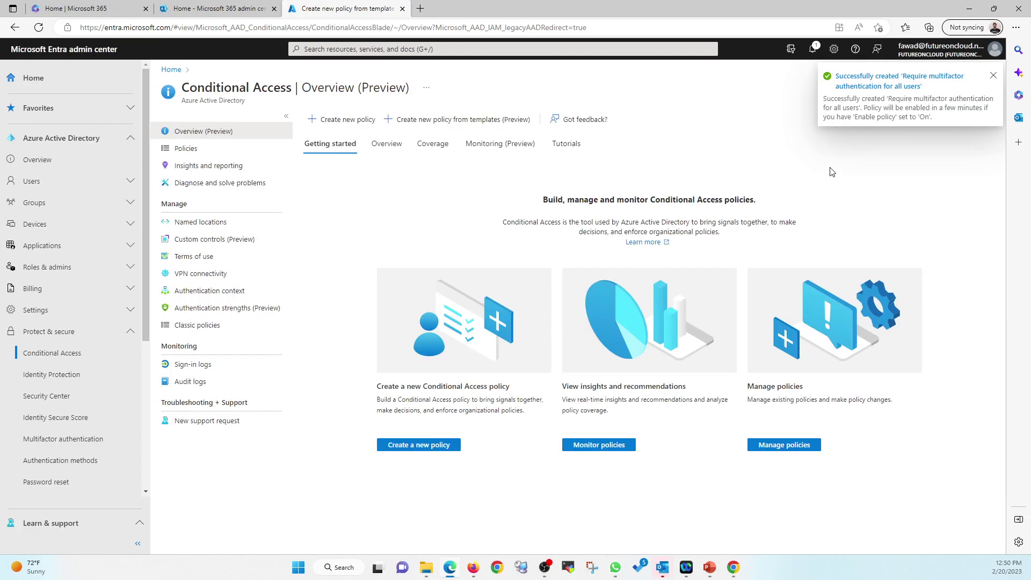
left_click(993, 79)
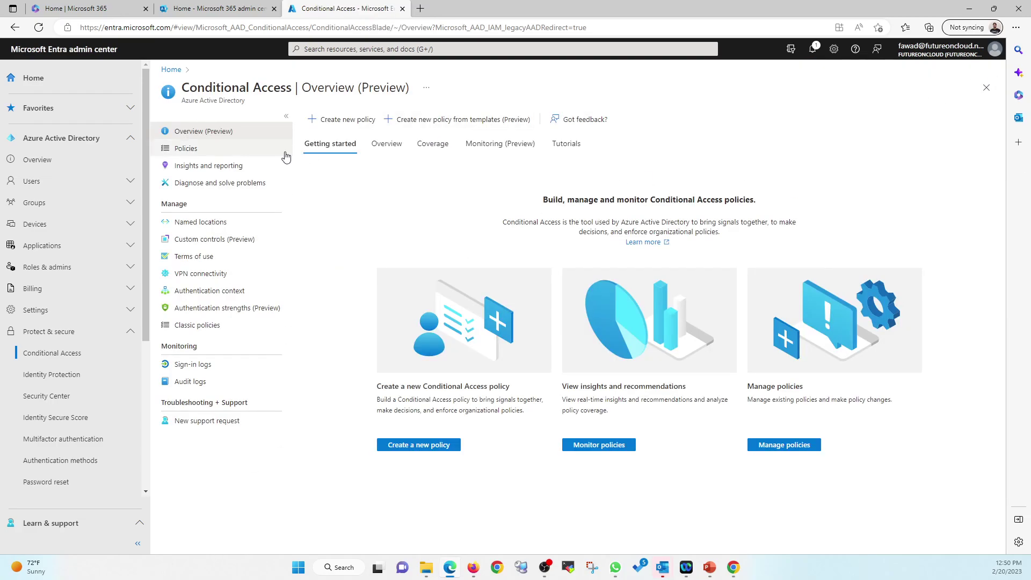
left_click(186, 153)
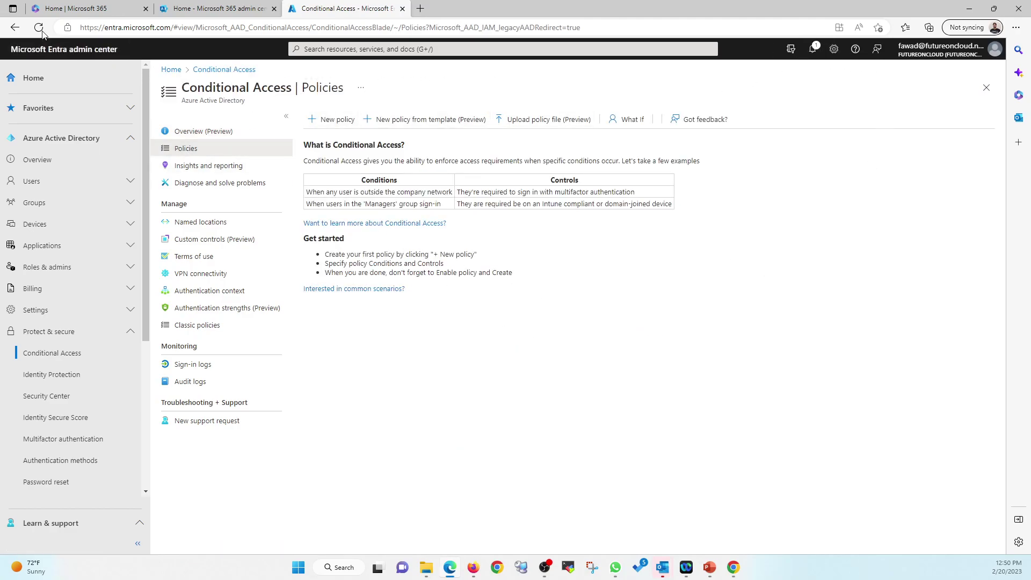
Step: Refresh the policy list and open the 'Require multifactor authentication for all users' policy
left_click(53, 376)
left_click(63, 356)
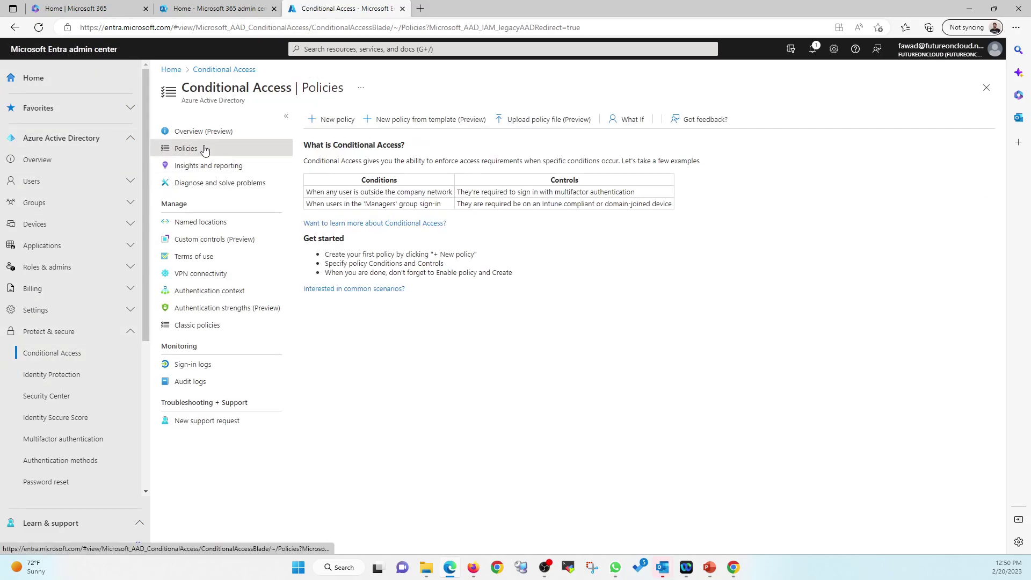
left_click(39, 28)
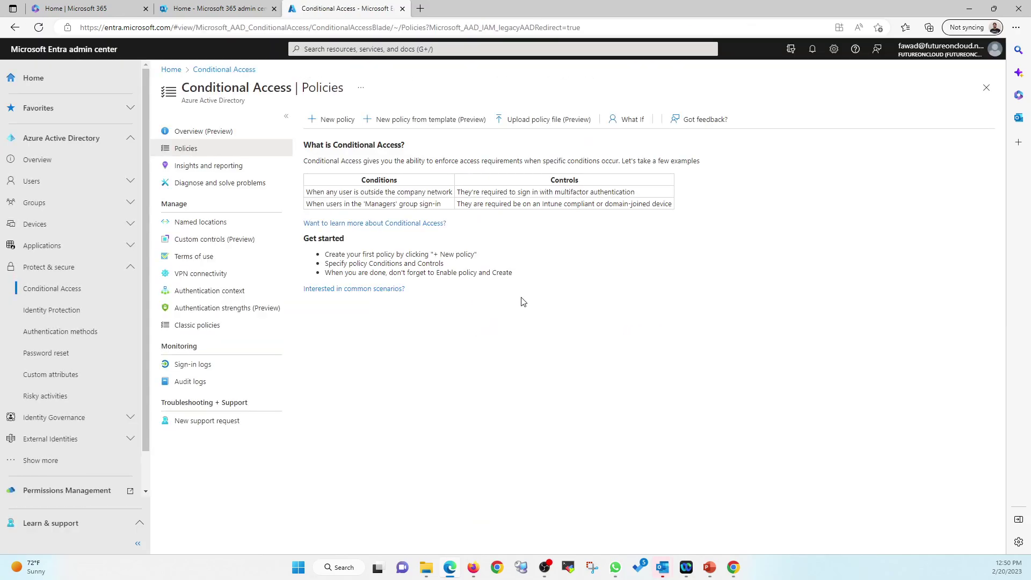
left_click(811, 49)
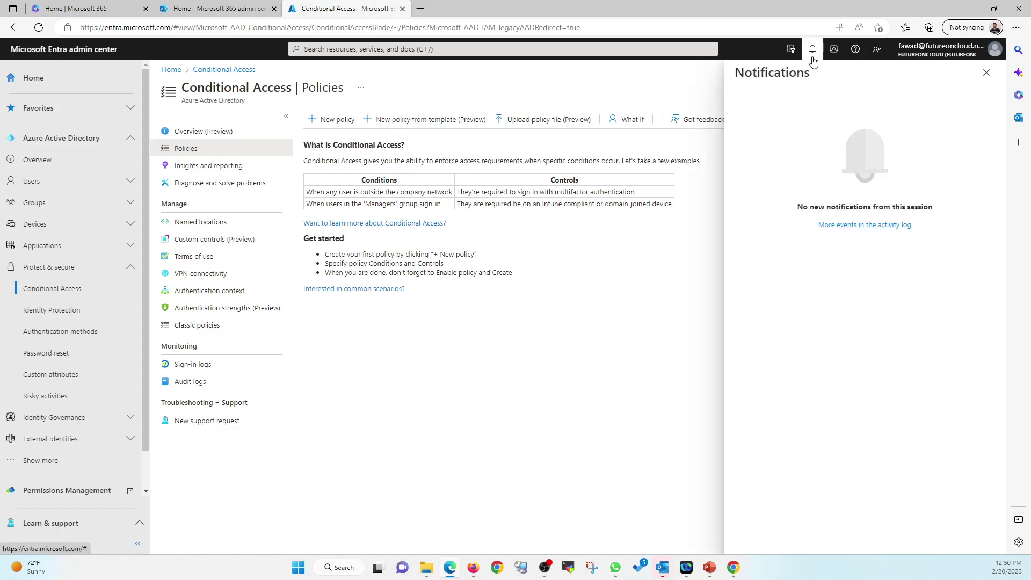
left_click(987, 74)
left_click(185, 166)
left_click(193, 151)
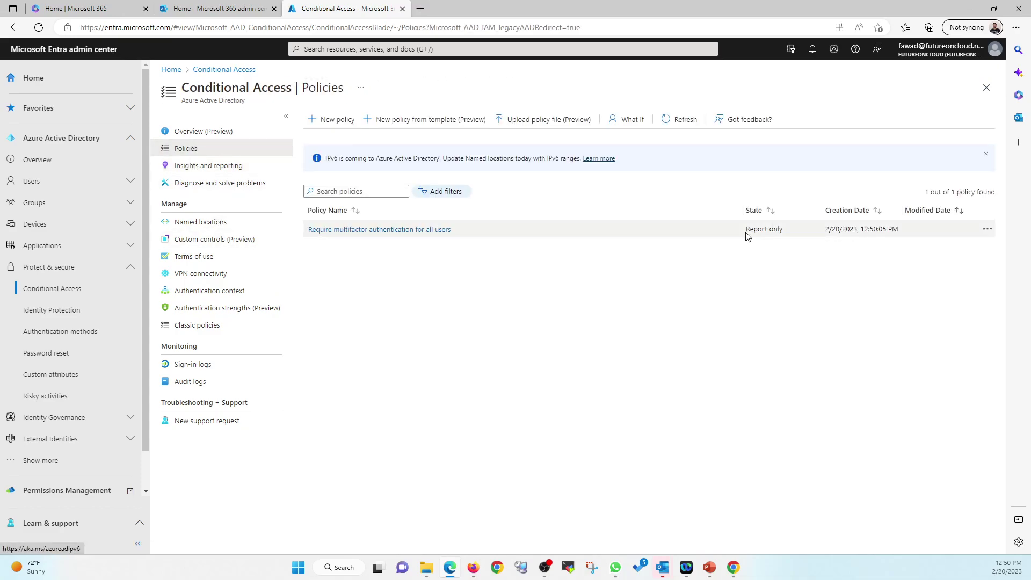
left_click(384, 231)
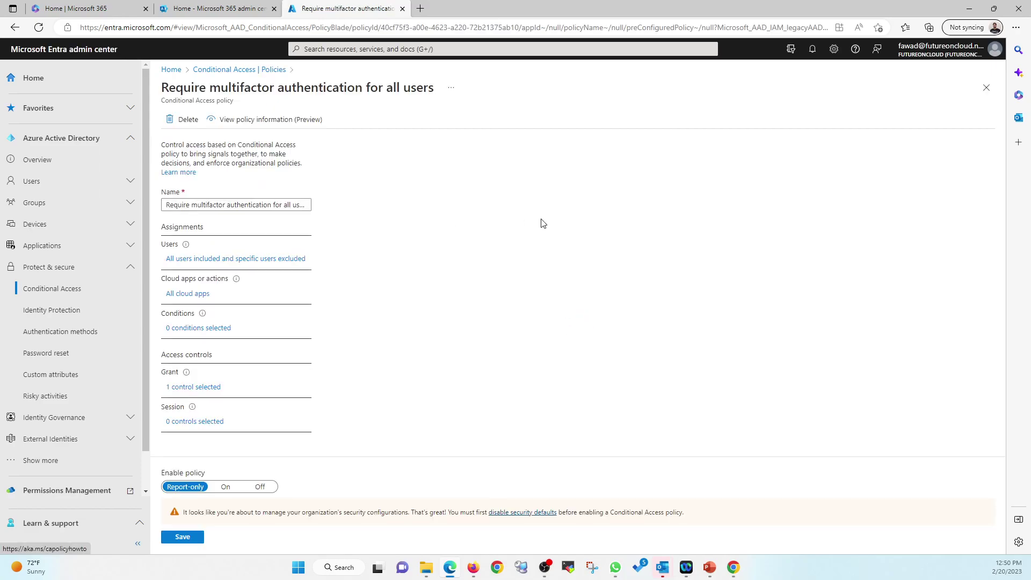
Step: Try saving the MFA policy with Enable policy On; security defaults block it
left_click(226, 487)
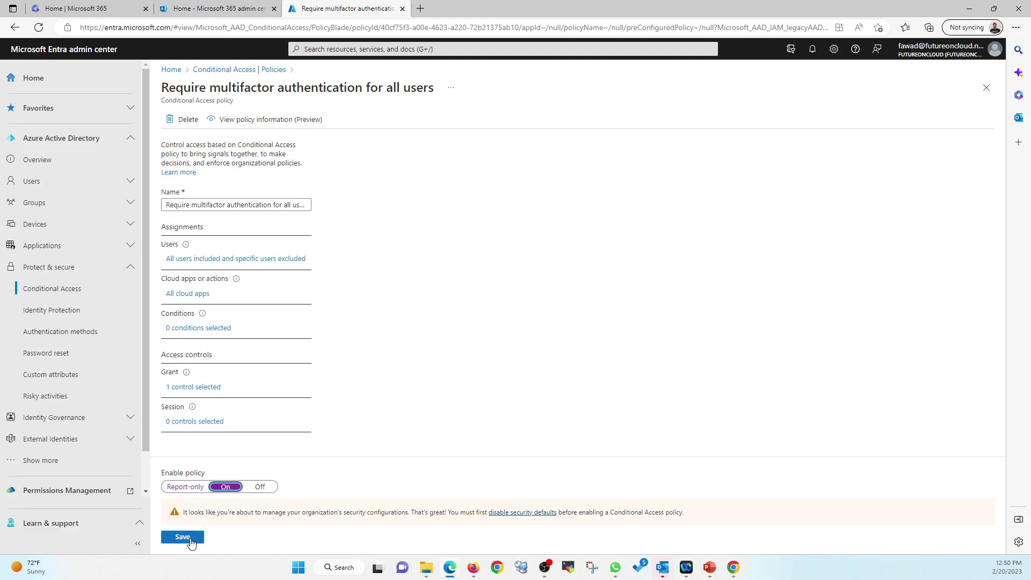
left_click(190, 541)
left_click_drag(185, 512, 403, 492)
left_click(403, 492)
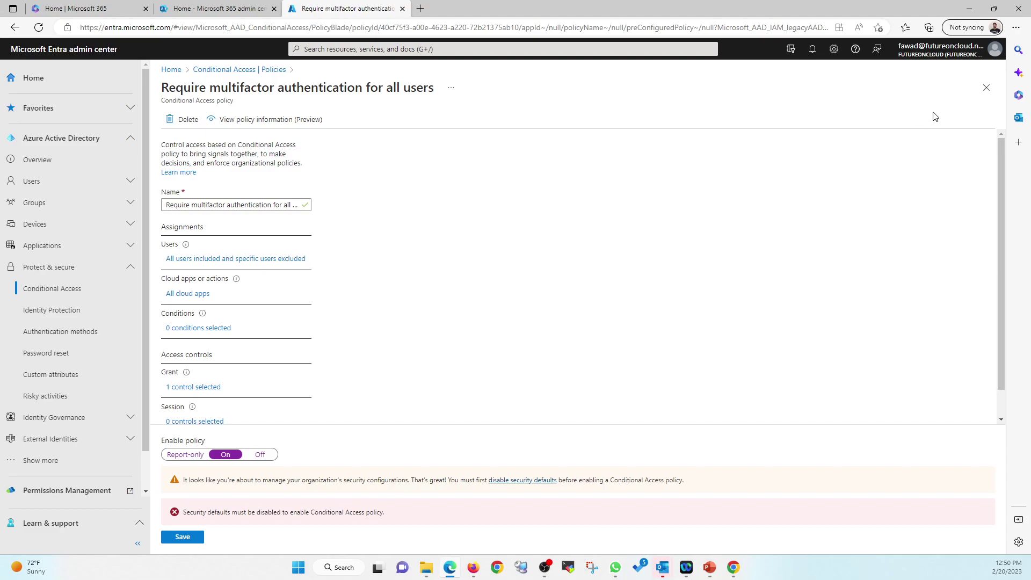
Step: Discard the policy edits and return to the Entra admin center home page
left_click(986, 87)
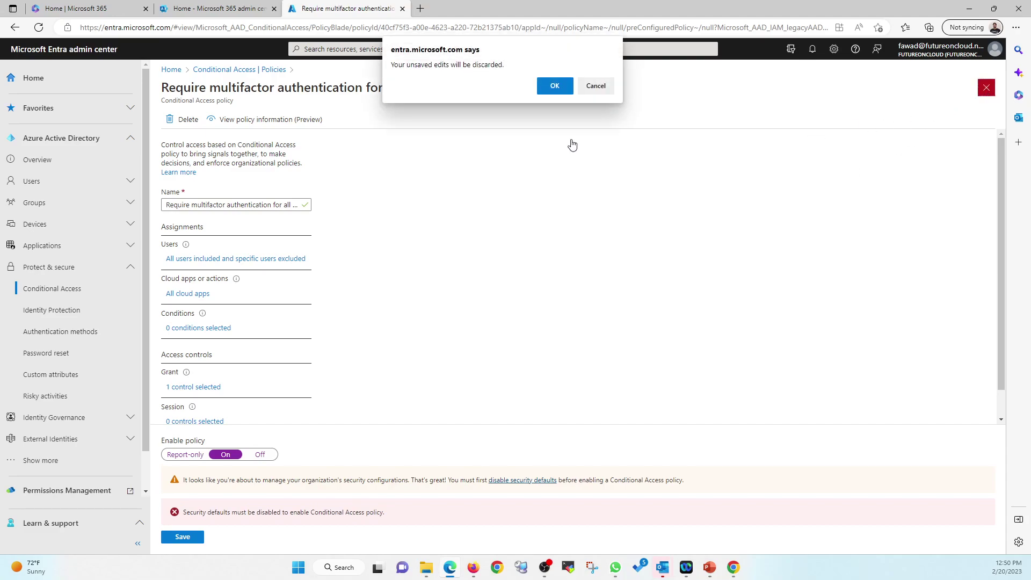
left_click(552, 91)
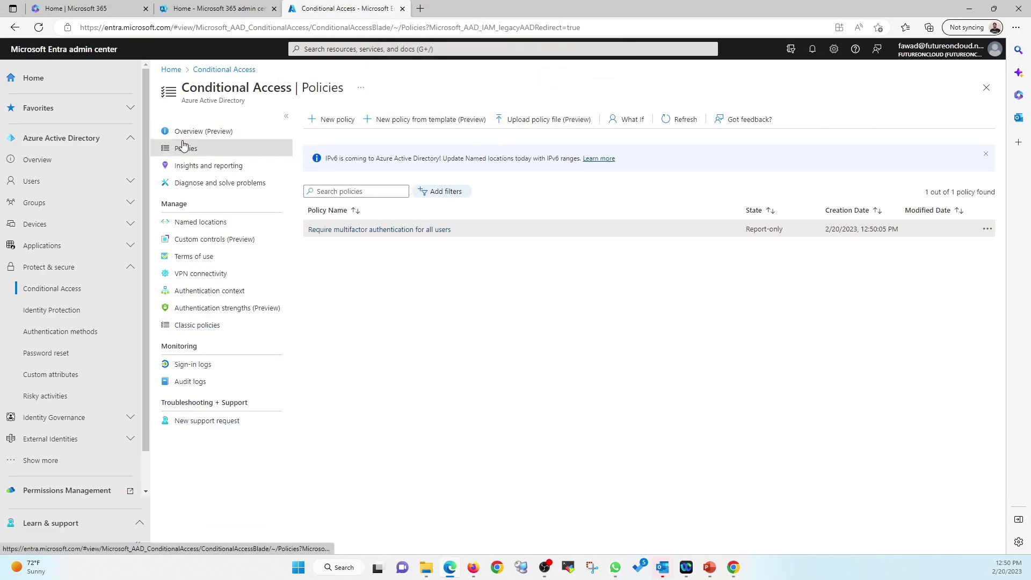
left_click(170, 70)
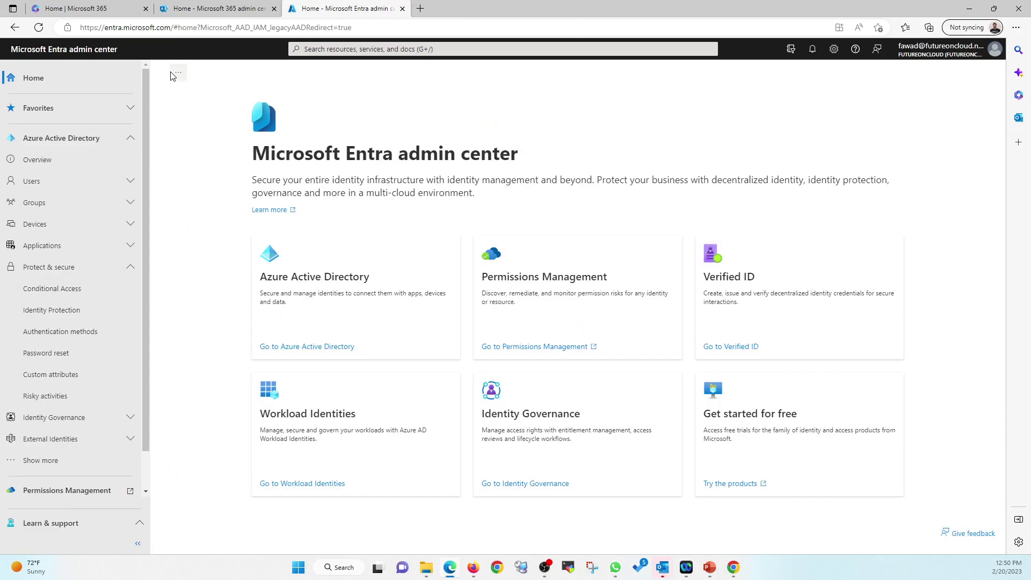
Step: Open the tenant's Properties and its Manage security defaults settings
left_click(299, 347)
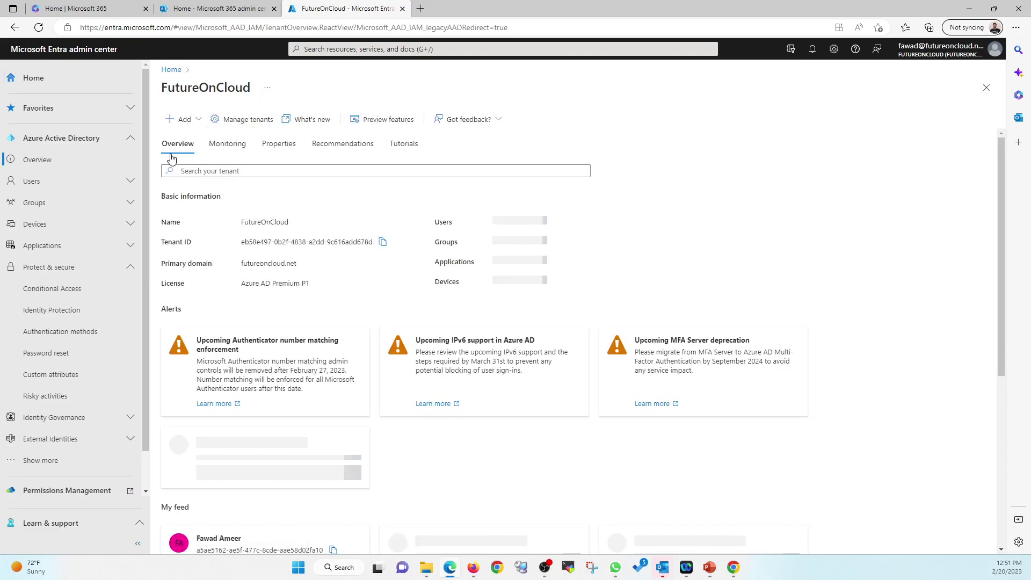
left_click(278, 144)
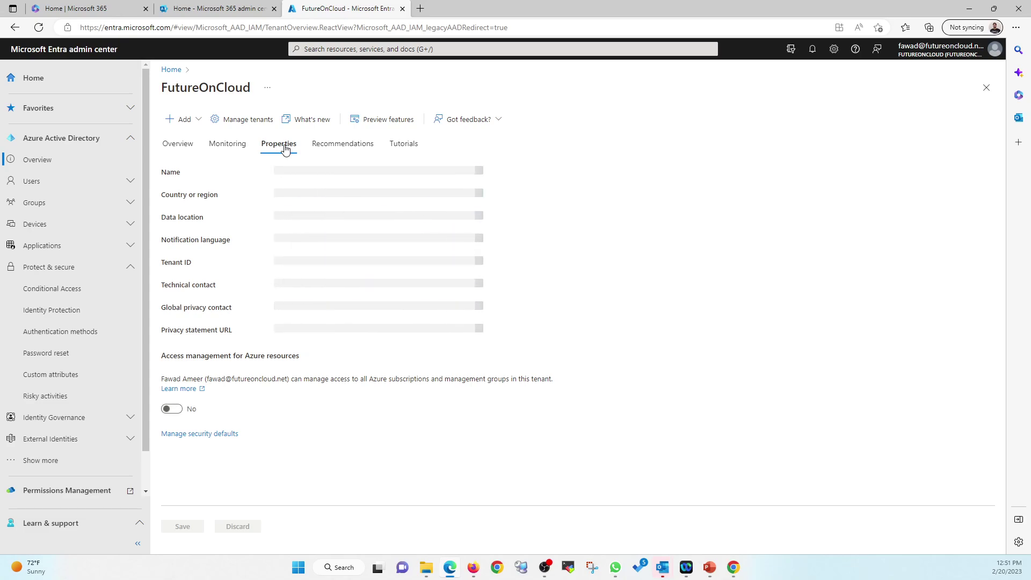
left_click(181, 436)
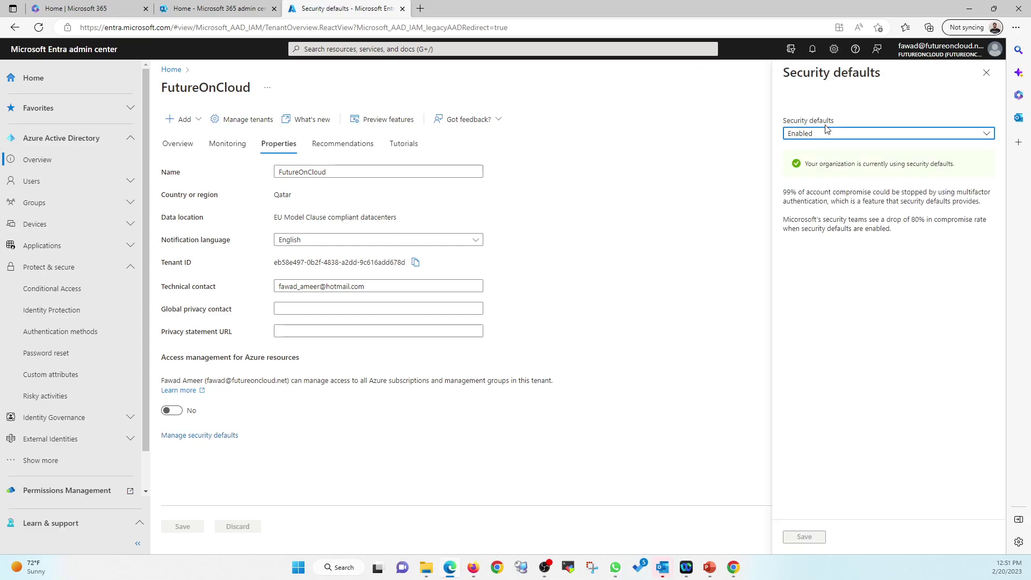
Step: Set security defaults to Disabled with 'My organization is using Conditional Access' as the reason, and confirm
left_click(817, 135)
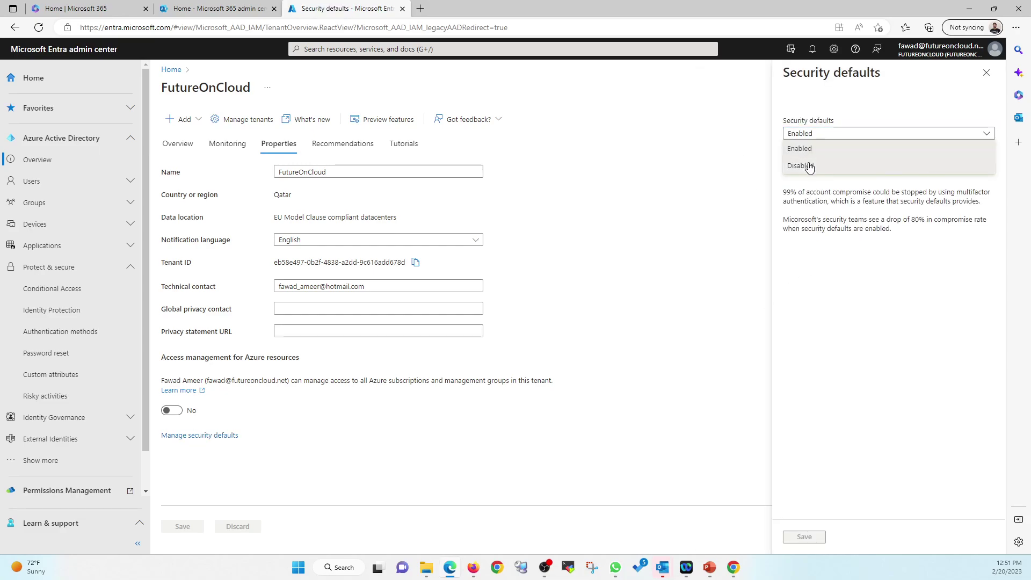
left_click(807, 165)
left_click(795, 302)
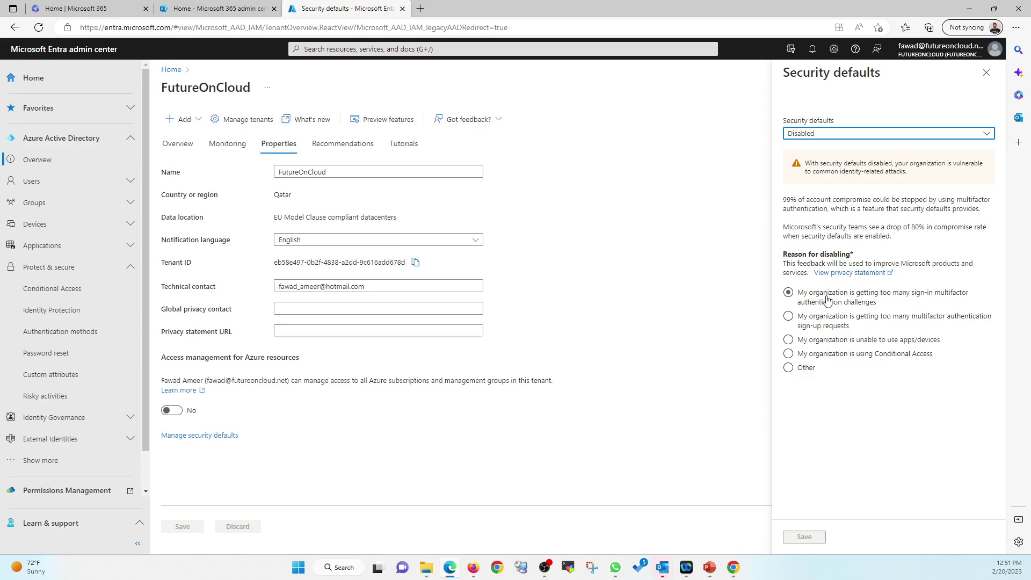
left_click(792, 296)
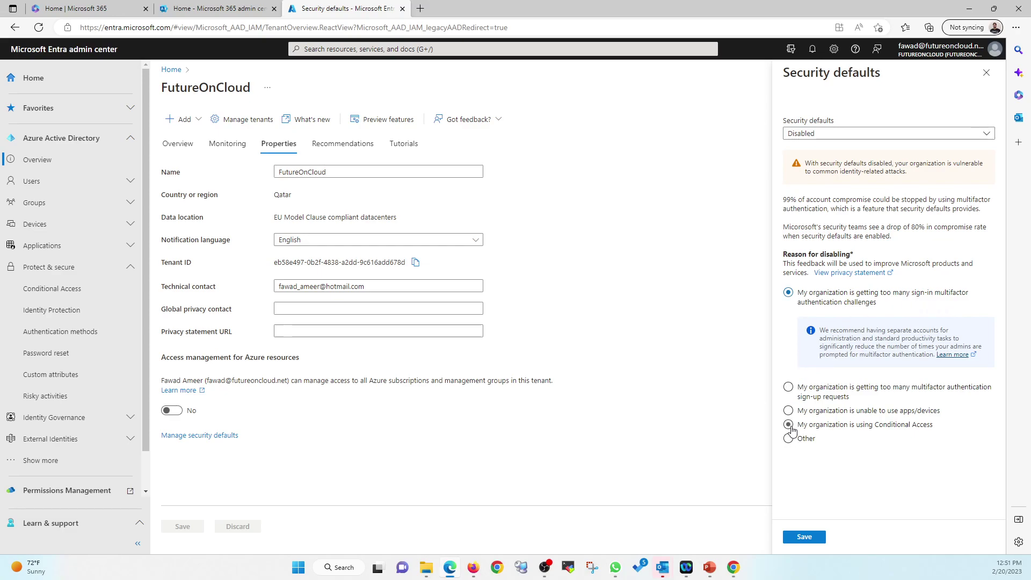
left_click(788, 424)
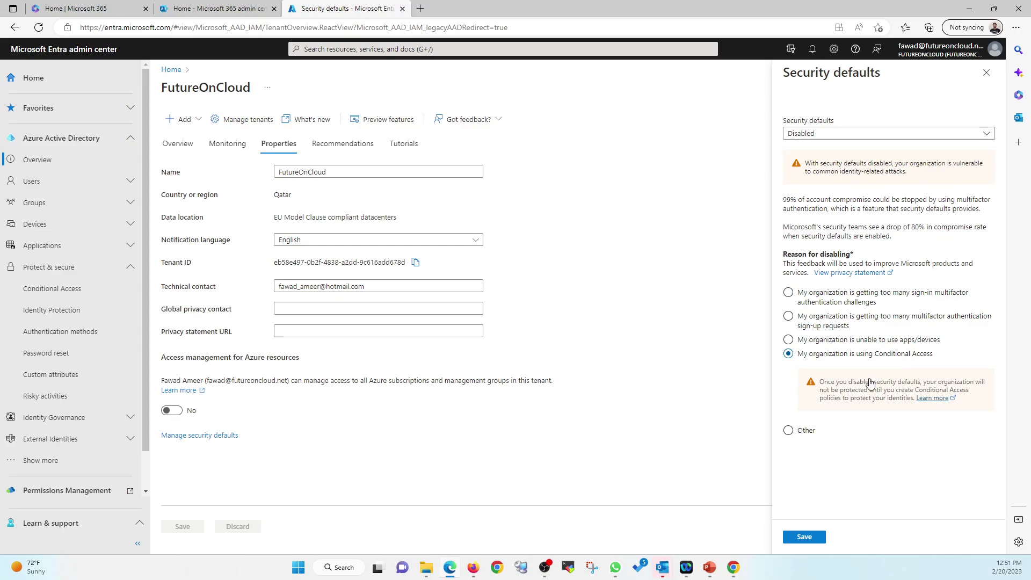
left_click(805, 537)
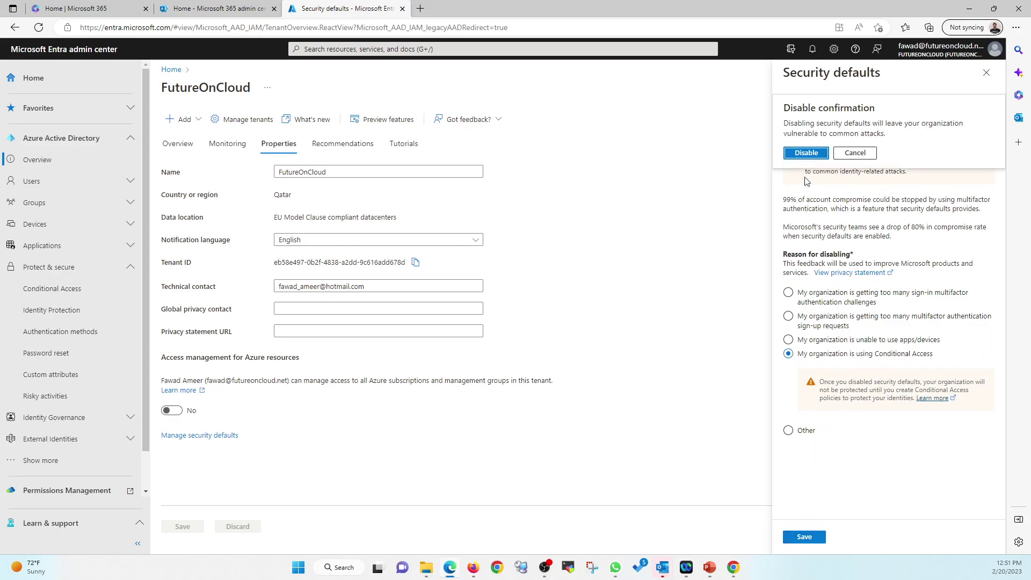
left_click(806, 153)
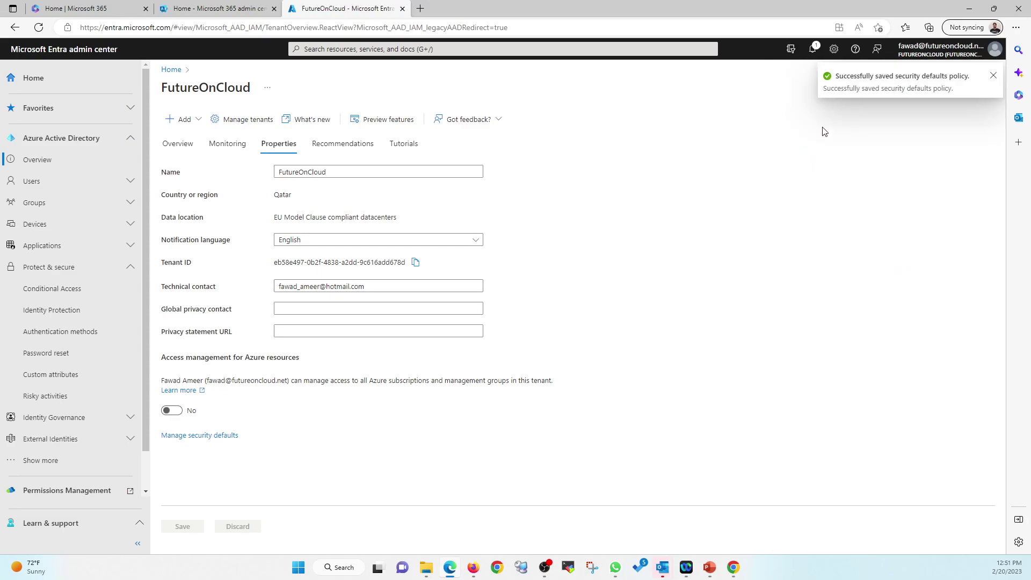
left_click(992, 76)
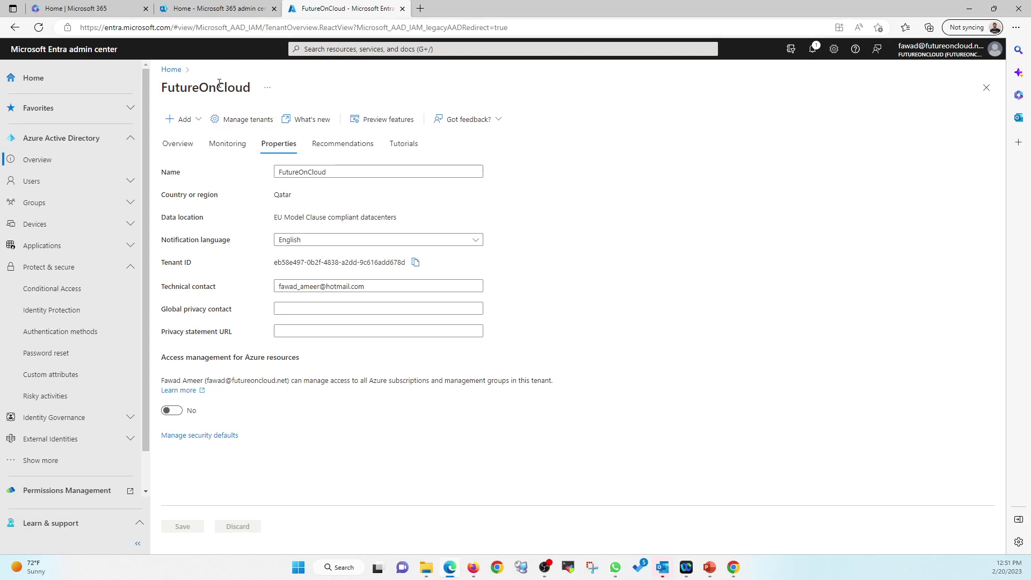
Step: Turn the 'Require multifactor authentication for all users' policy On and save it, then bring up Chrome
left_click(56, 297)
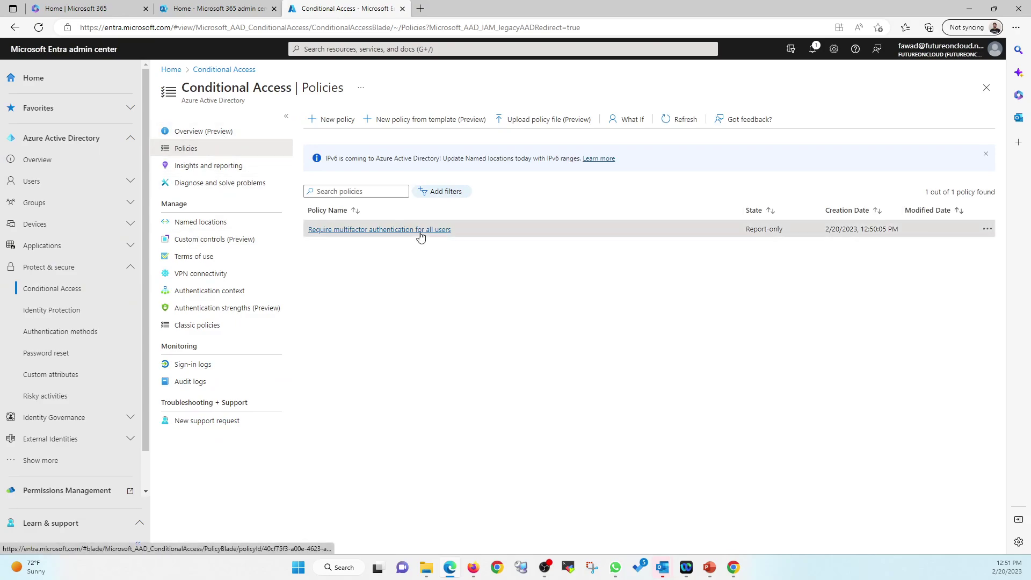
left_click(420, 233)
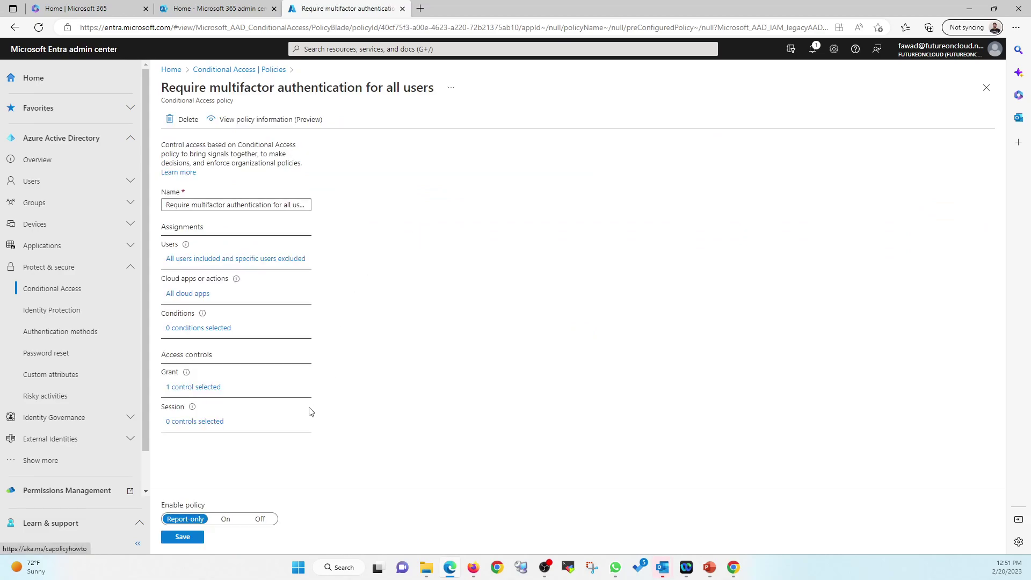
left_click(224, 519)
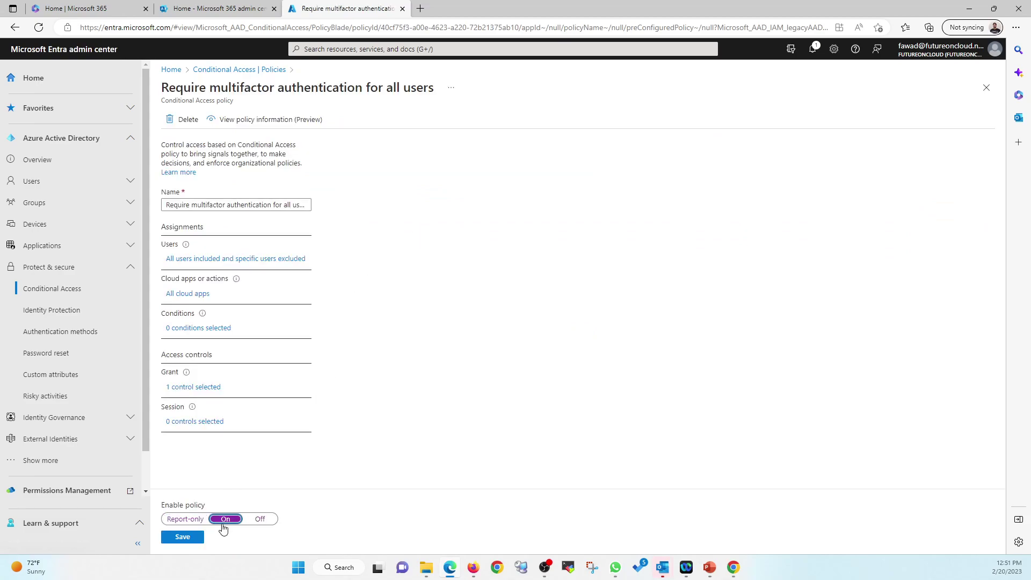
left_click(196, 537)
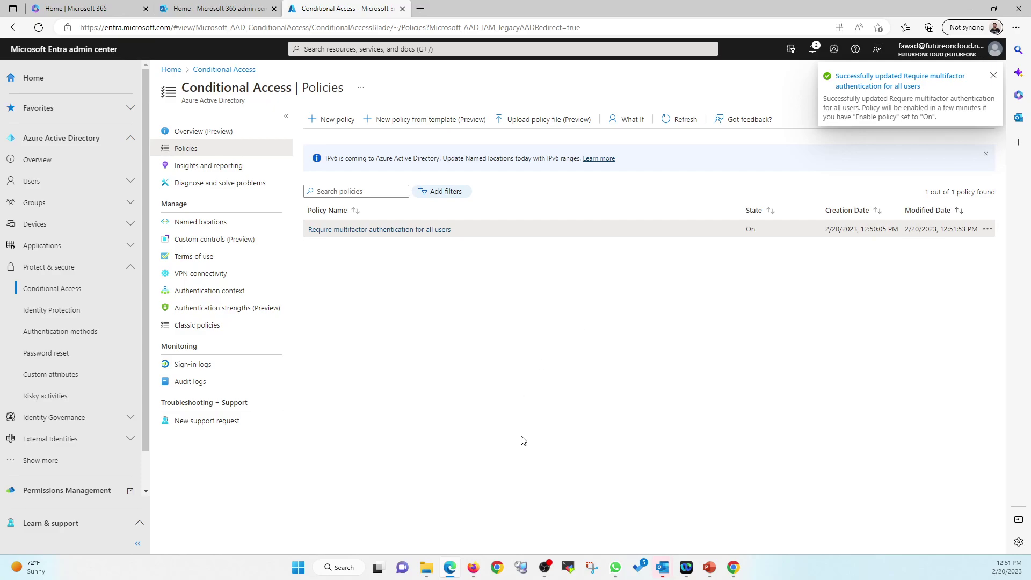
left_click(733, 567)
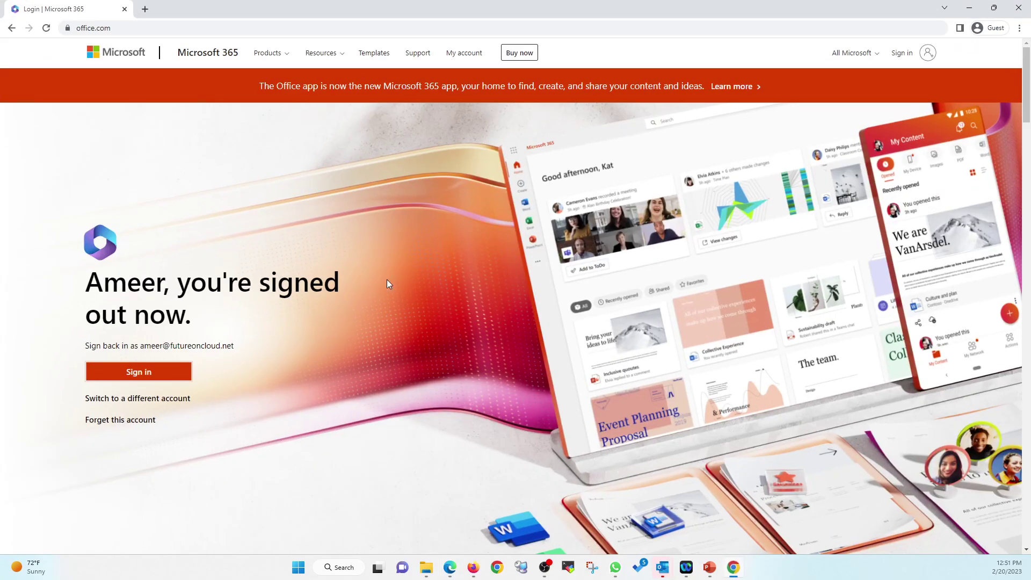
Step: Sign in to Microsoft 365 with the account password, decline staying signed in, and close the guest window
left_click(185, 373)
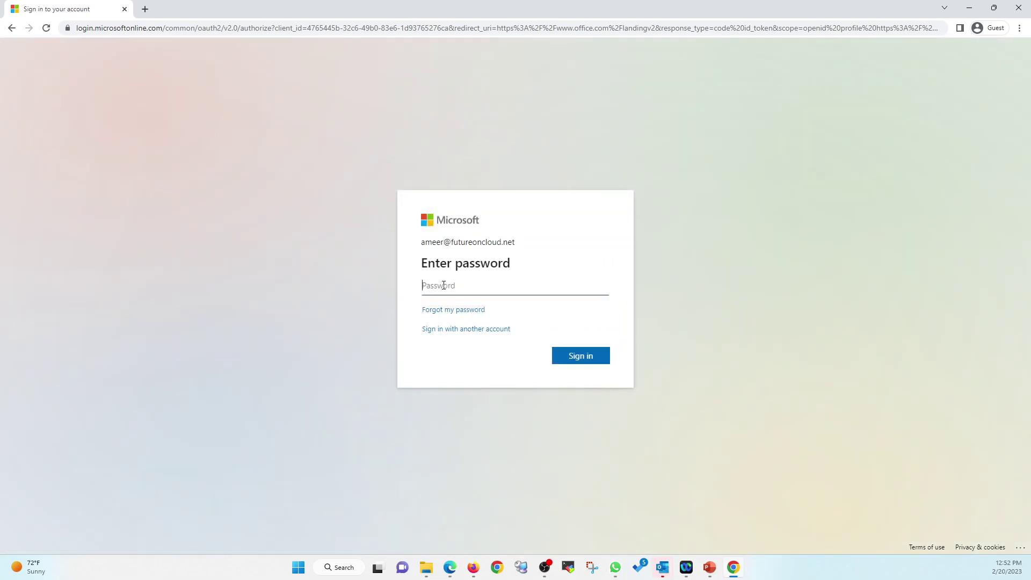
type("•")
key("Return")
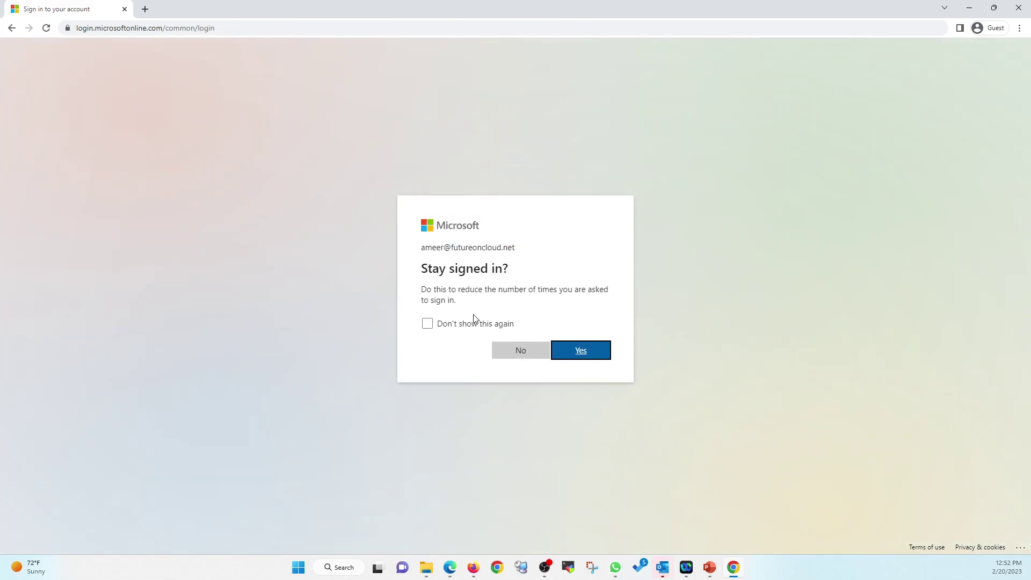
left_click(516, 359)
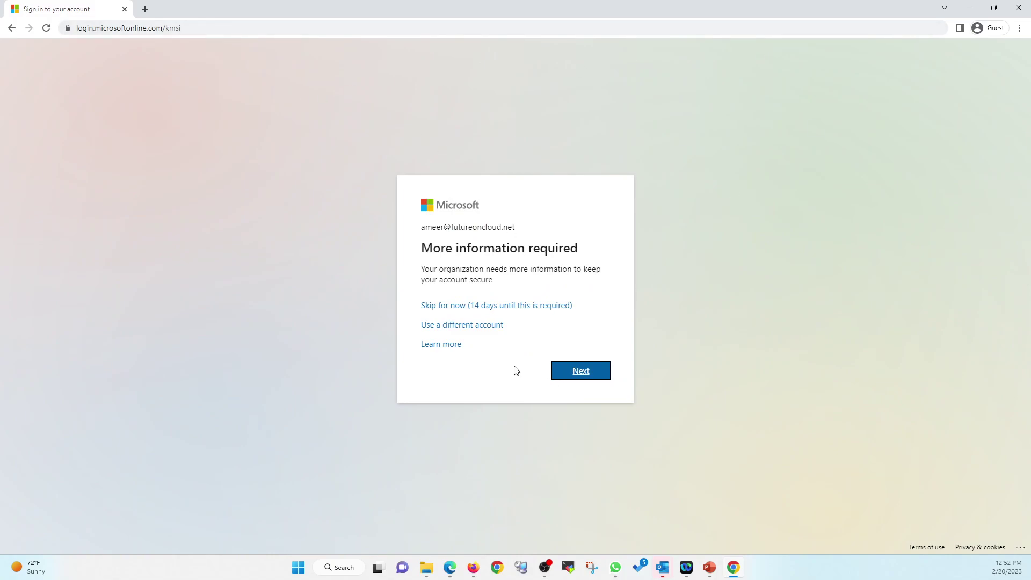
left_click(1019, 8)
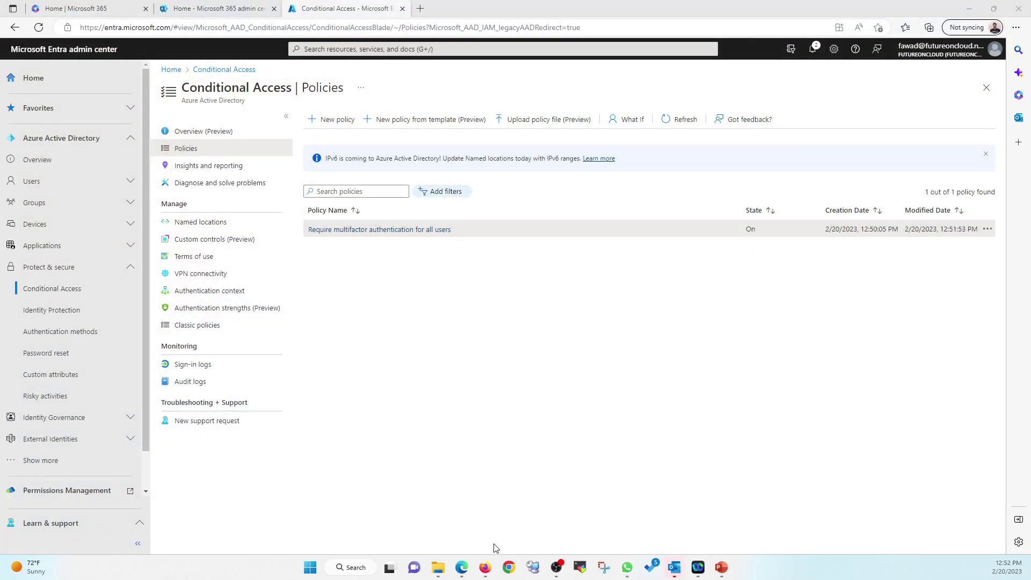
Step: Start a maximized Chrome guest browsing window
left_click(484, 568)
left_click(509, 568)
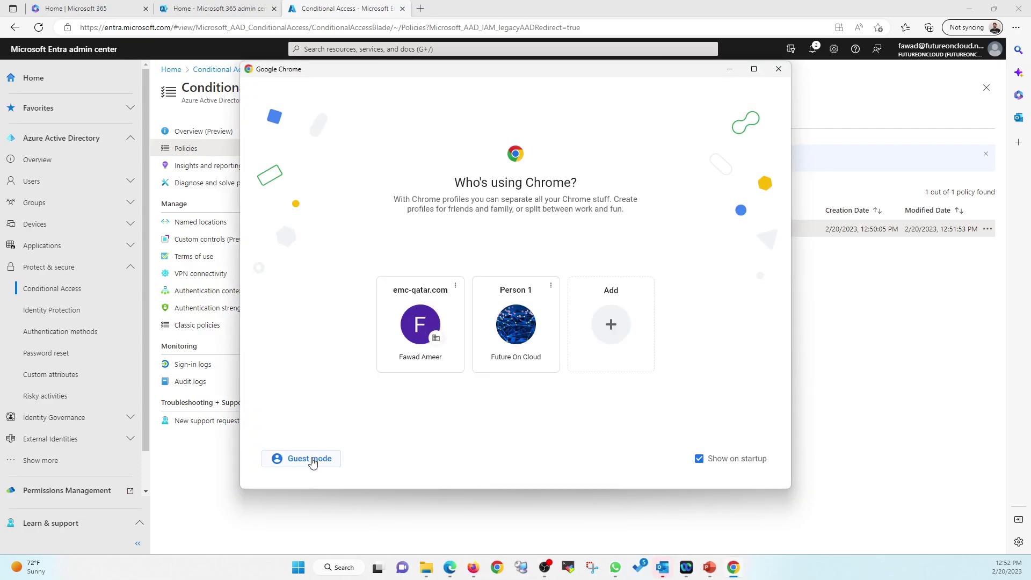
left_click(313, 458)
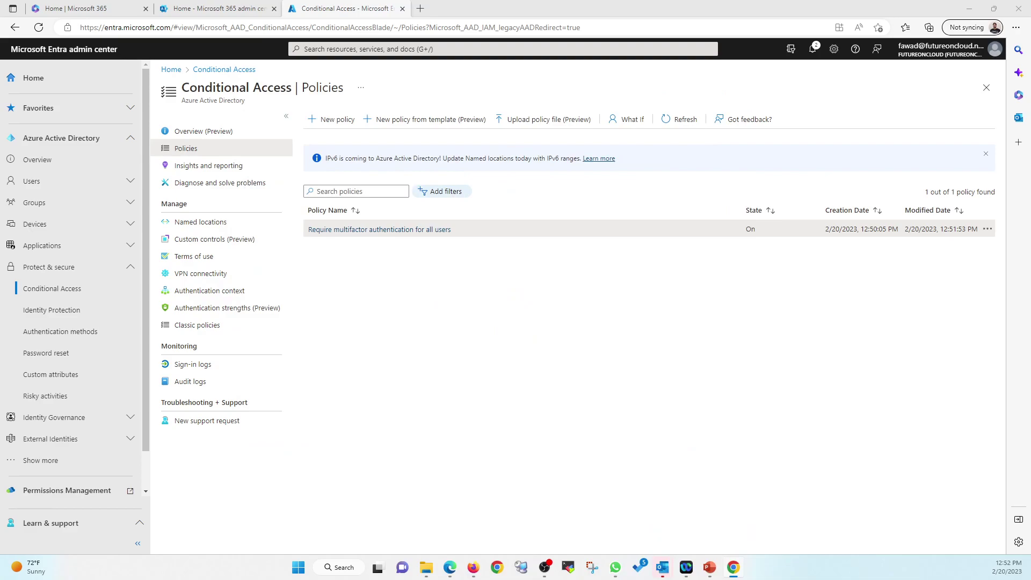
left_click_drag(569, 65, 575, 2)
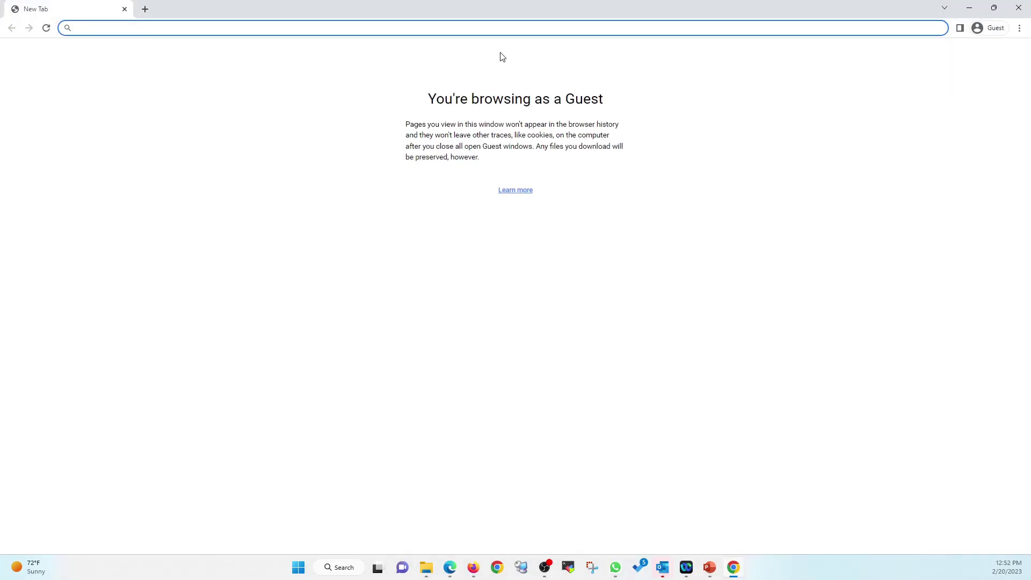
Step: Sign in at office.com with the user's e-mail and password, continuing past 'More information required'
type("office.com")
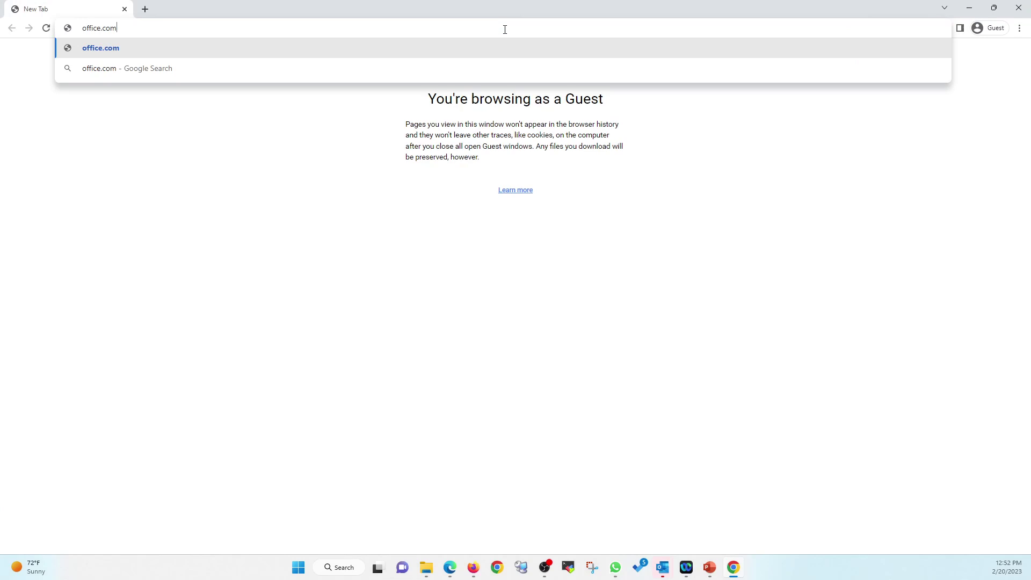
key("Return")
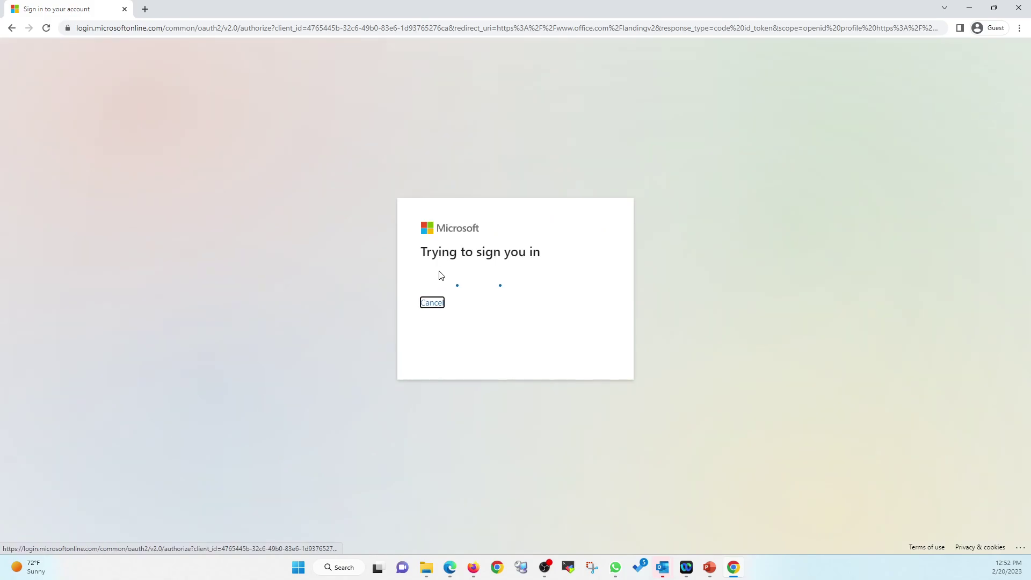
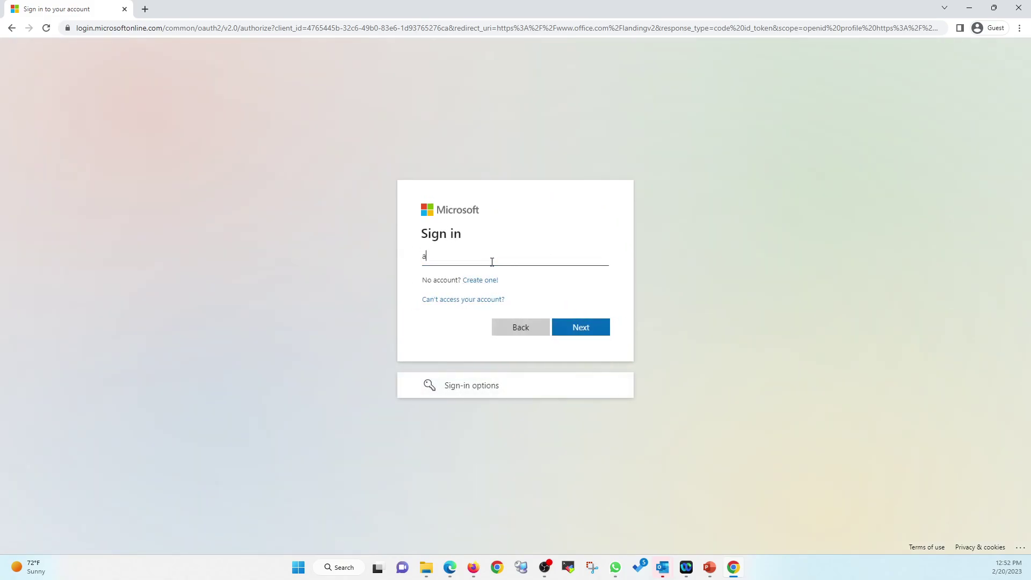
key("Return")
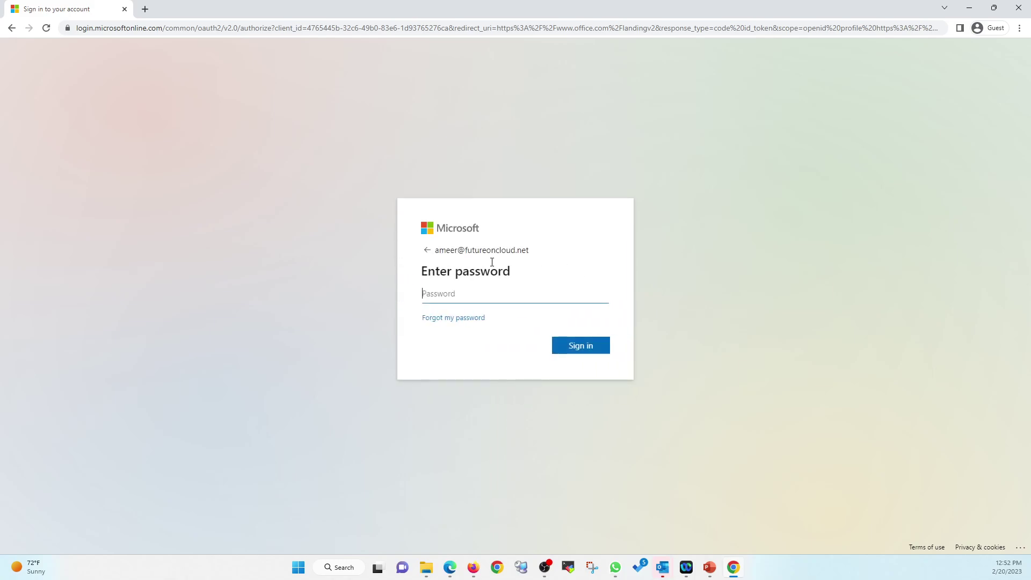
type("•••••••••")
key("Return")
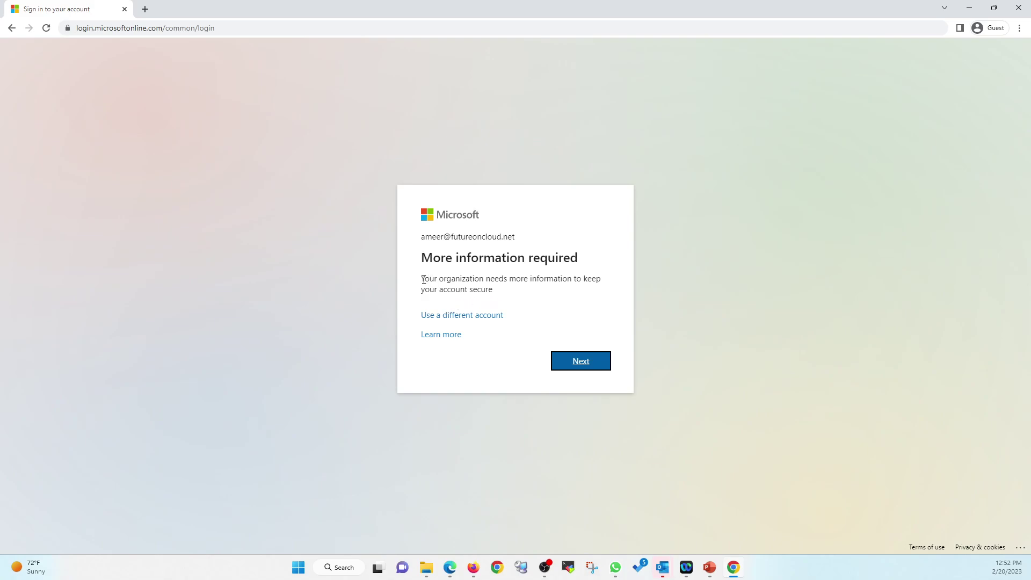
left_click_drag(422, 278, 597, 277)
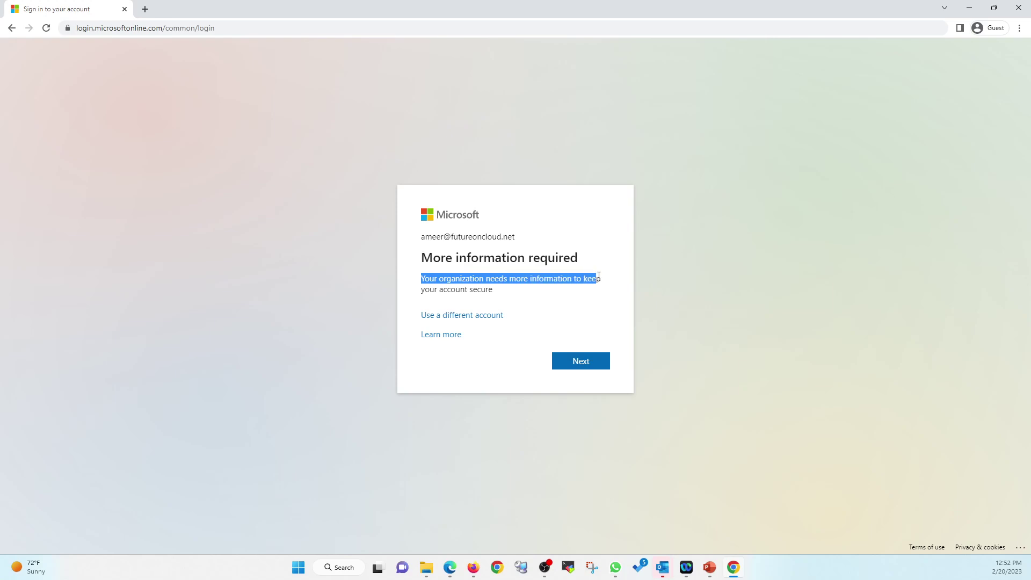
left_click(517, 300)
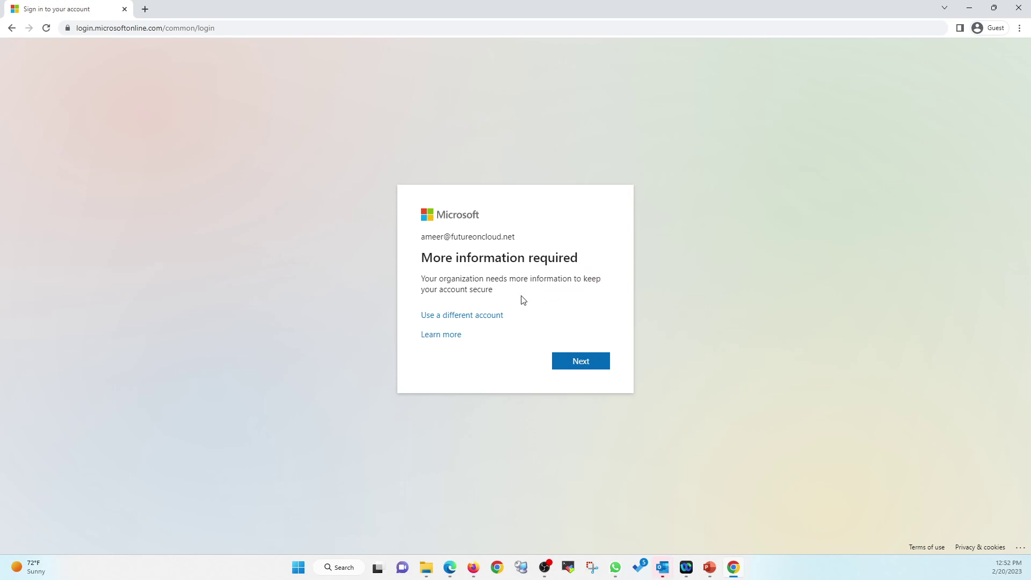
left_click(582, 362)
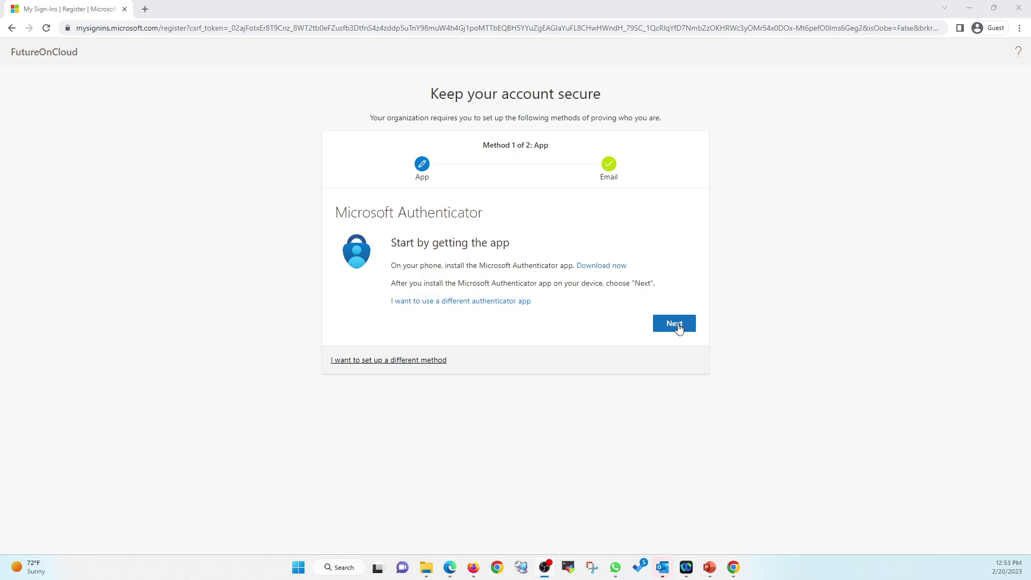
Step: Register Microsoft Authenticator by scanning the QR code, finish setup, and decline staying signed in
left_click(679, 329)
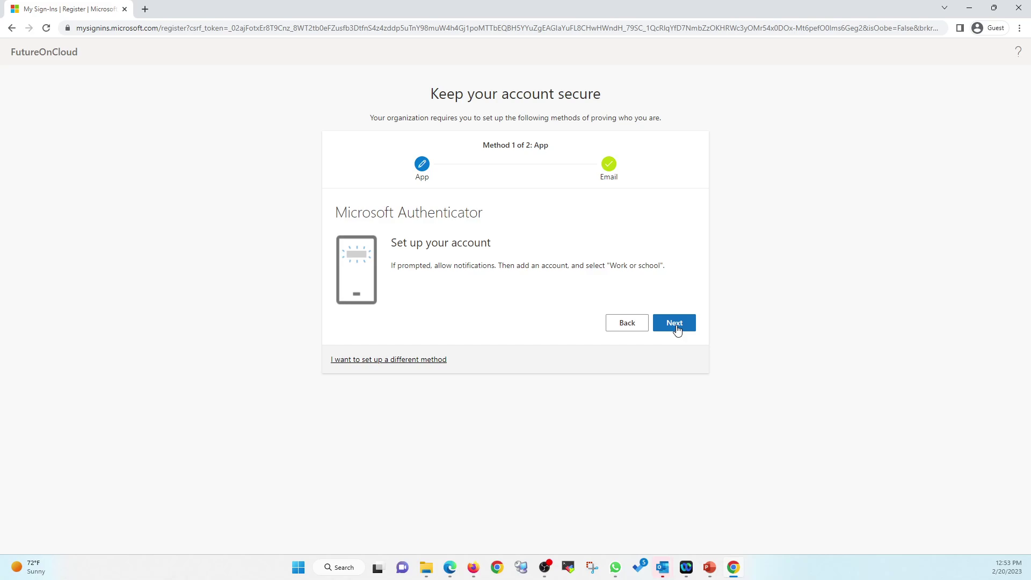
left_click(678, 331)
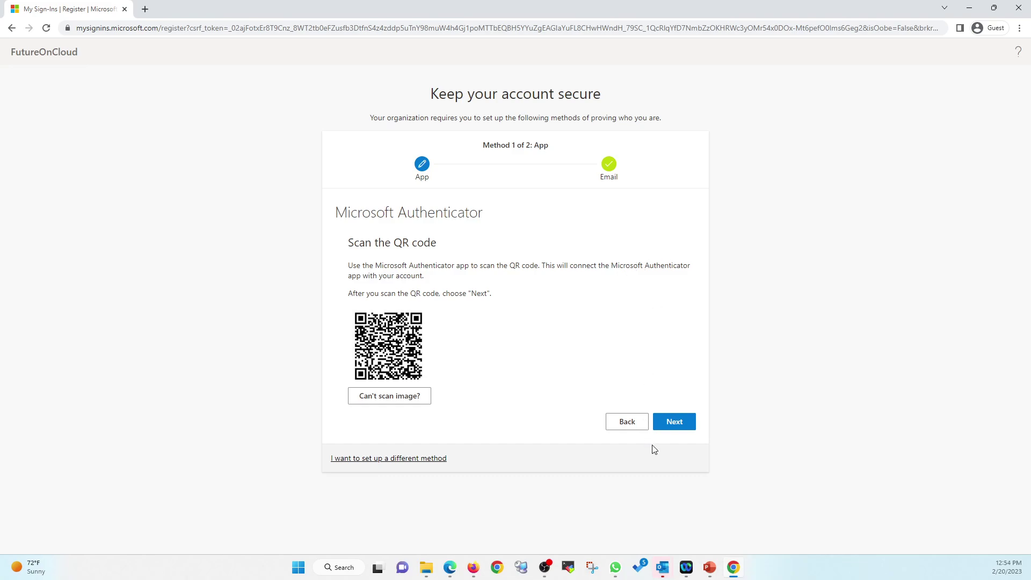
left_click(677, 426)
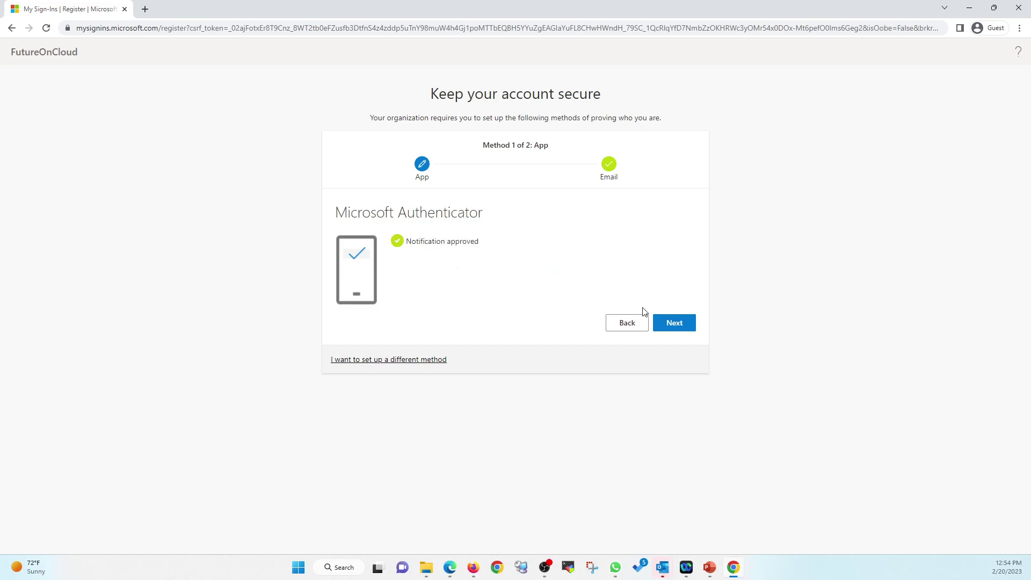
left_click(669, 326)
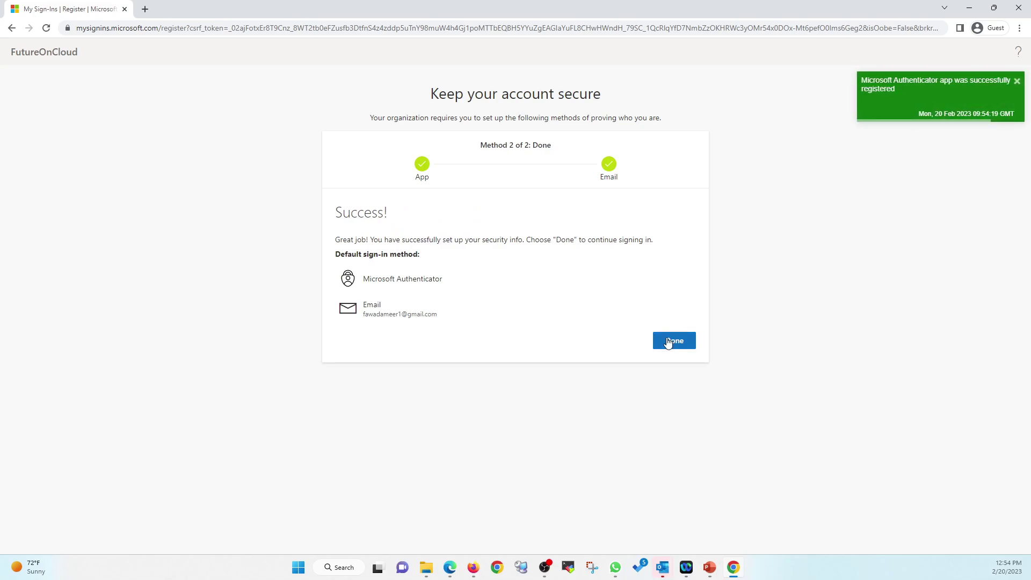
left_click(678, 344)
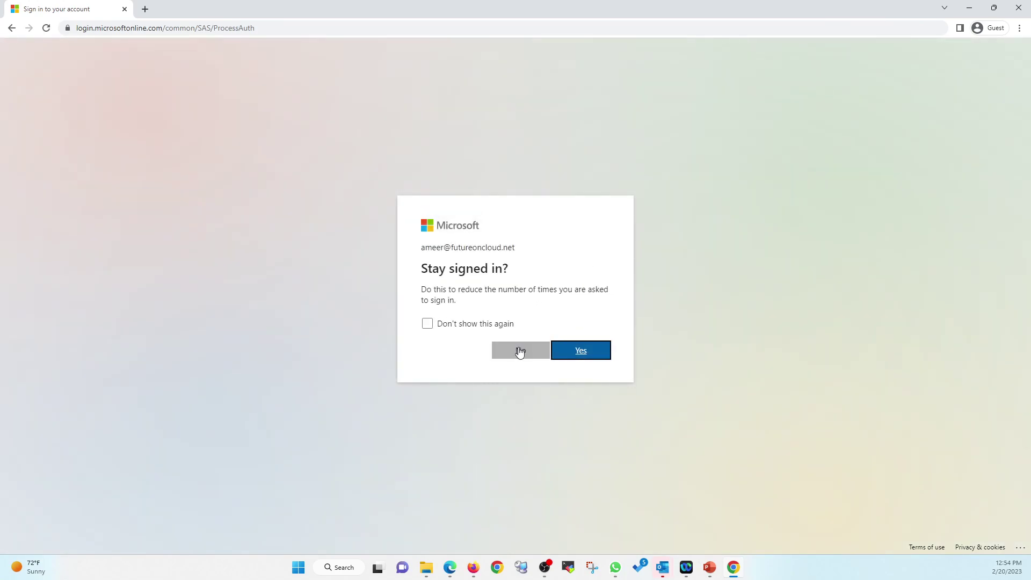
left_click(519, 351)
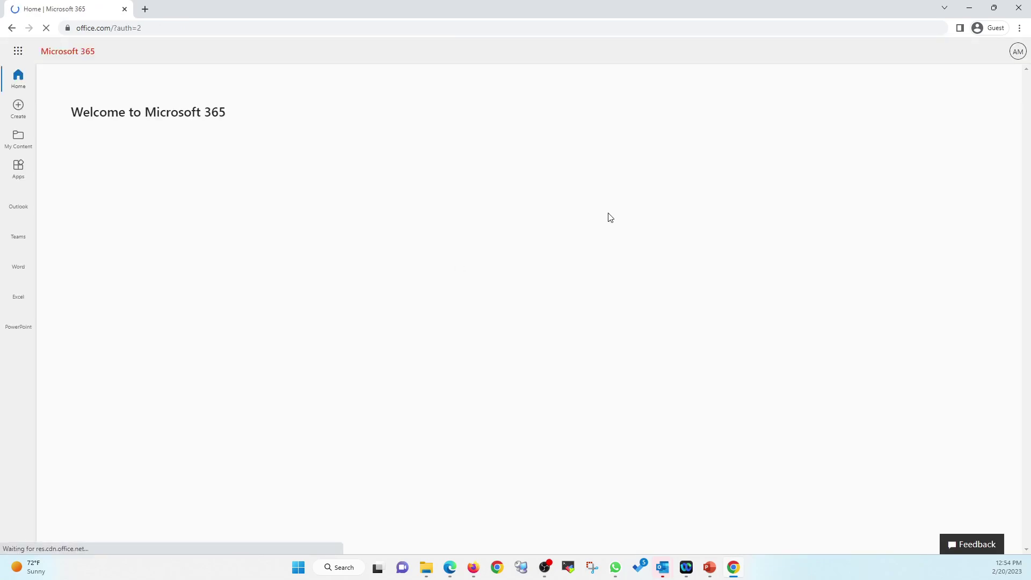
Step: Sign out of the Microsoft 365 account from the avatar menu
left_click(1018, 51)
left_click(1009, 78)
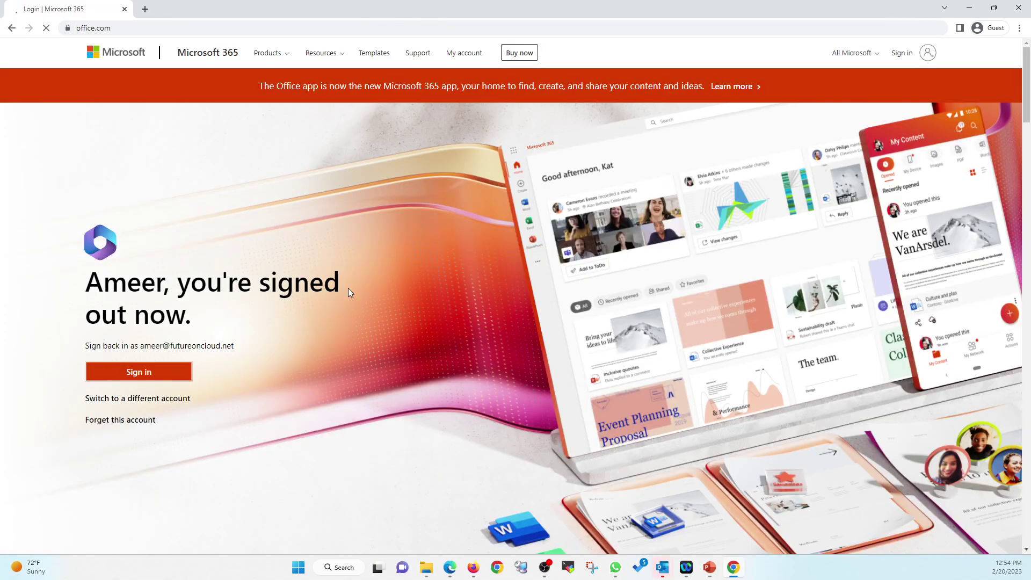
left_click(138, 371)
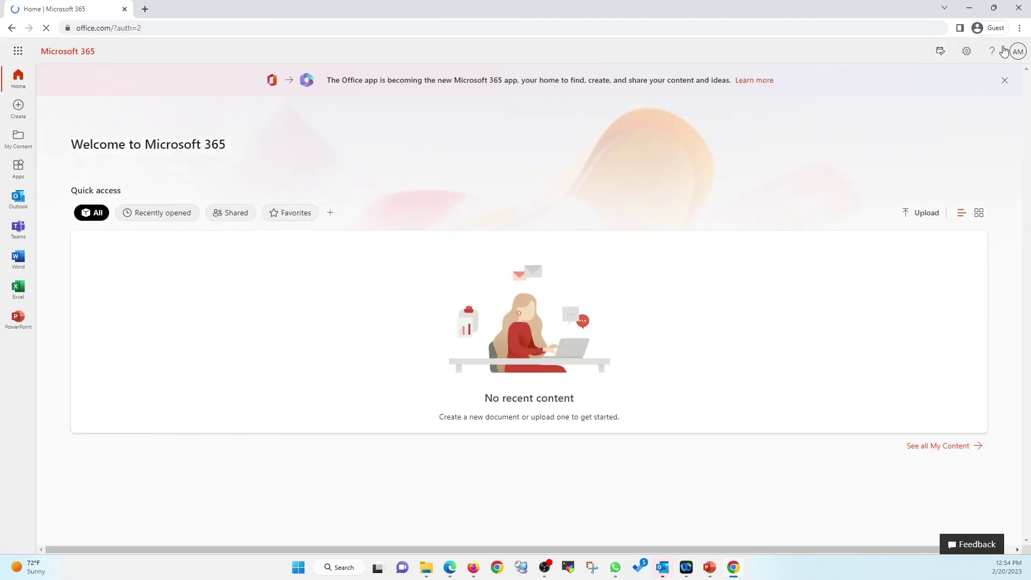
left_click(1019, 52)
left_click(1011, 80)
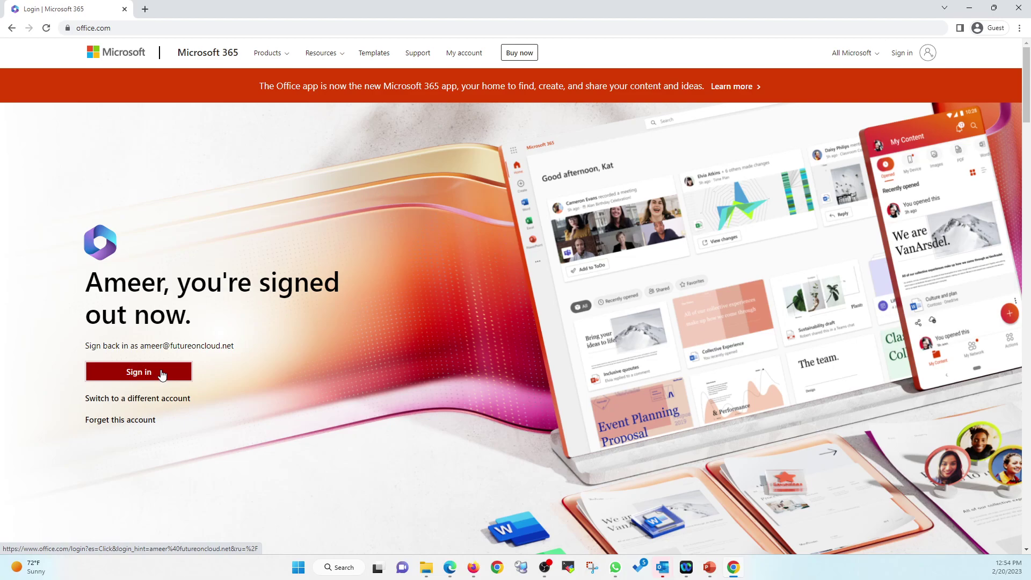
Step: Sign back in with the account password, pass the Authenticator prompt, and decline staying signed in
left_click(163, 374)
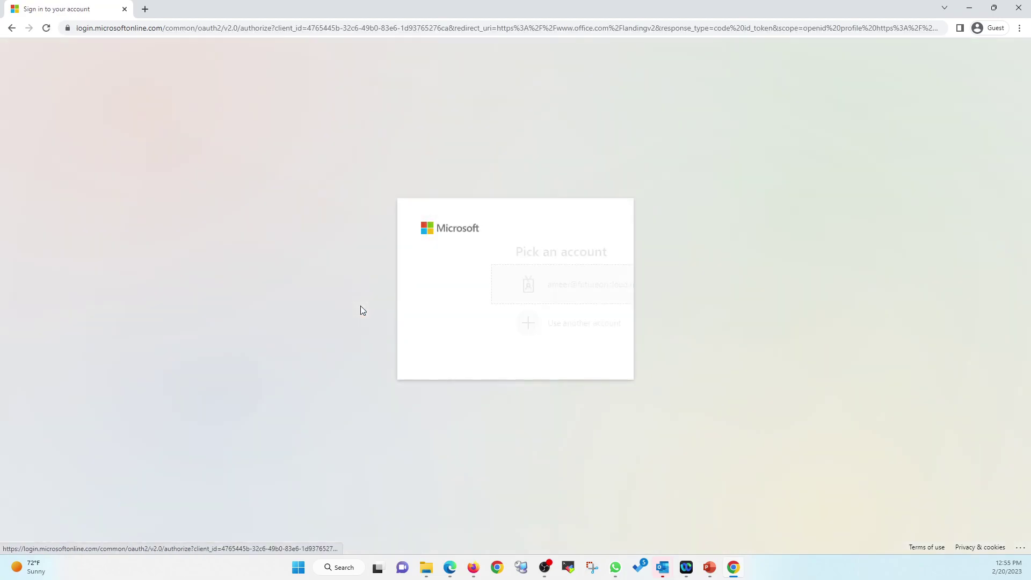
left_click(490, 286)
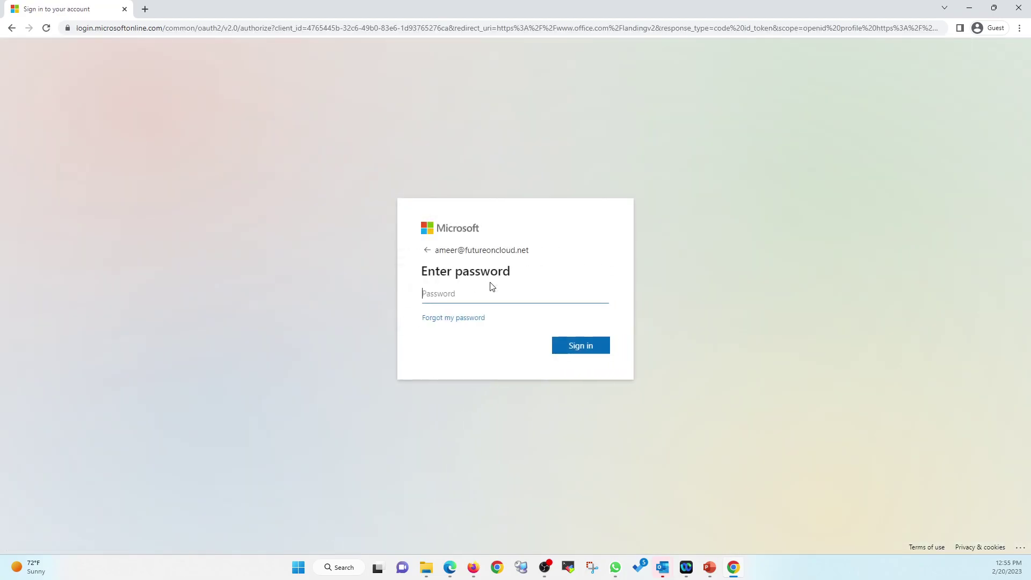
type("********")
key("Return")
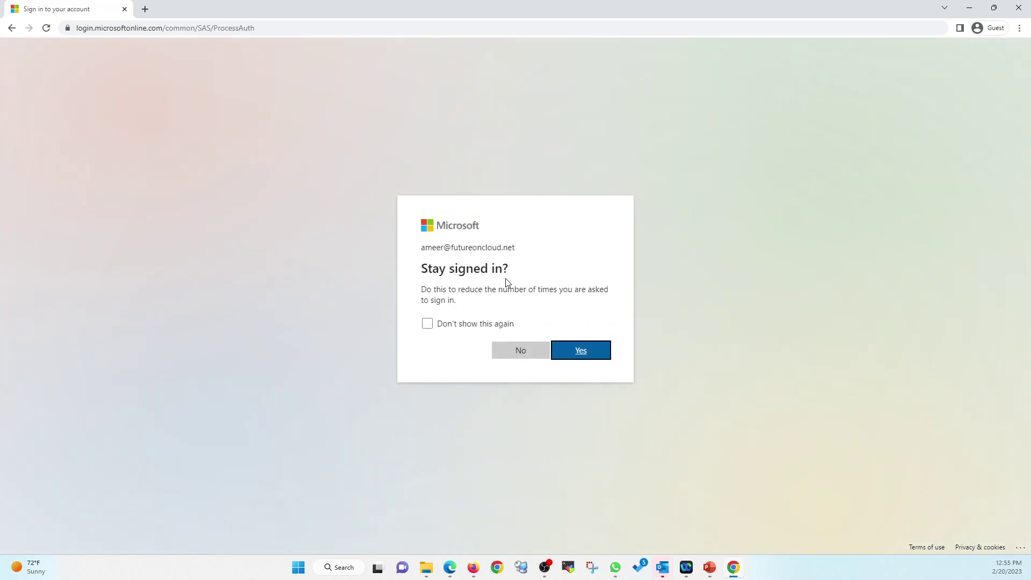
left_click(520, 350)
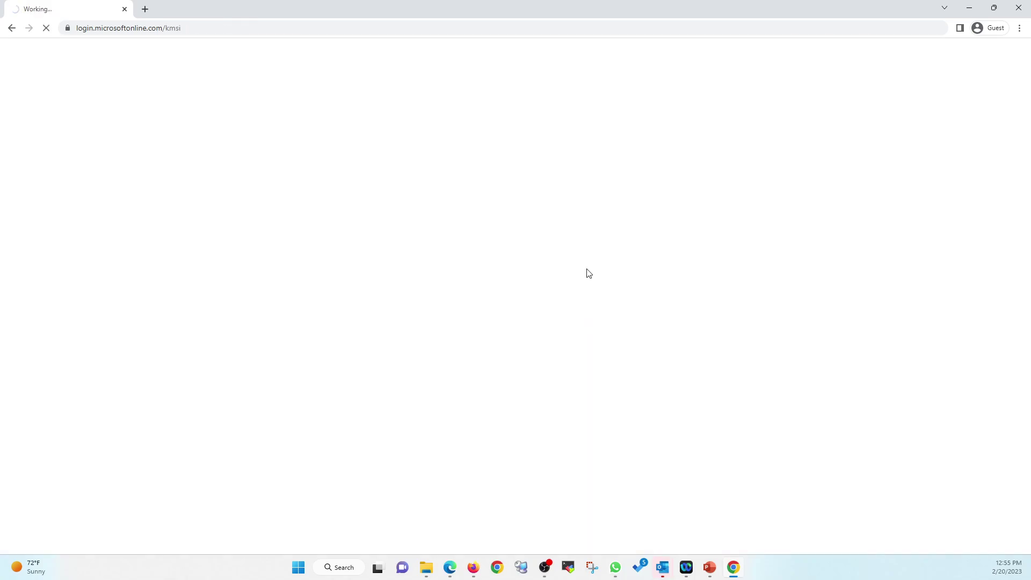
left_click(710, 565)
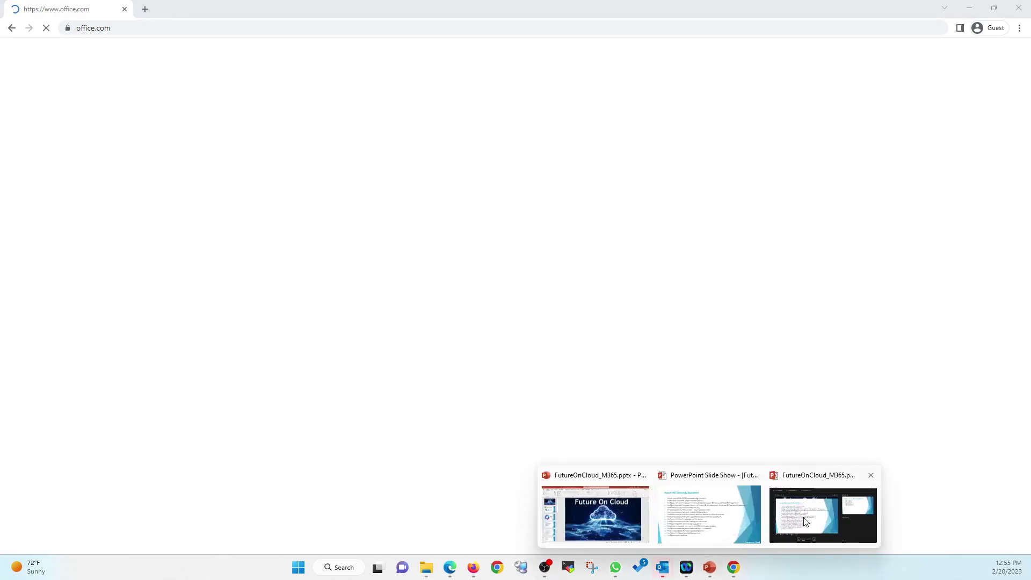
Step: Show the full-screen Azure AD Security Baseline slide, then return to the Entra admin center
left_click(805, 521)
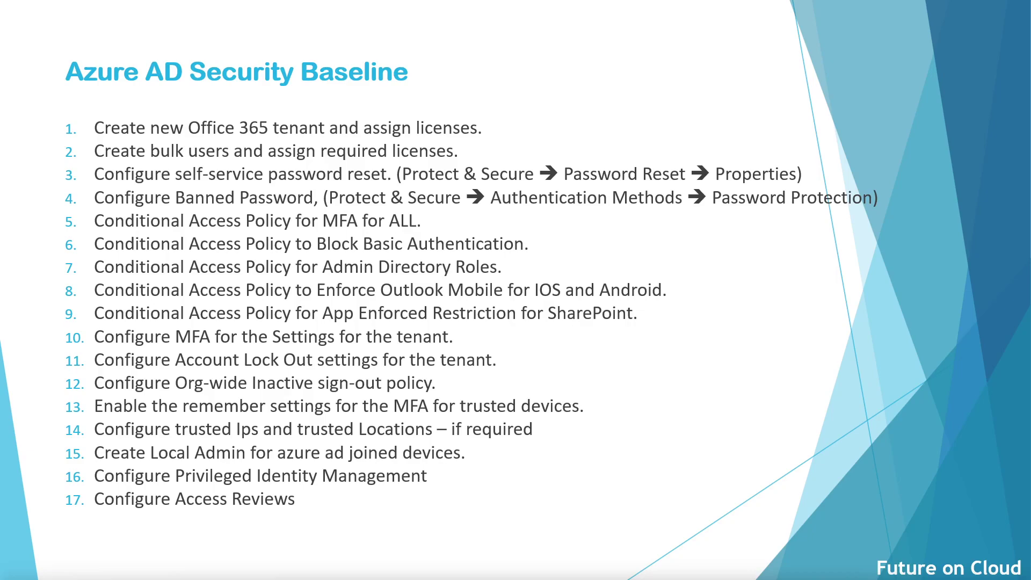
key("alt+Tab")
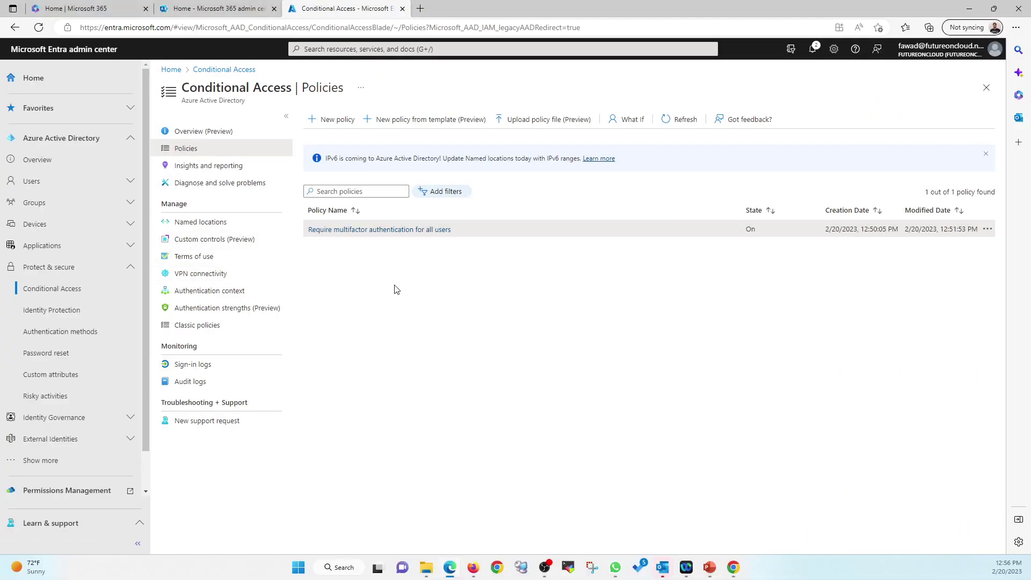
Step: Move between the Conditional Access overview, policies list and tenant overview, ending on the admin center home
left_click(203, 136)
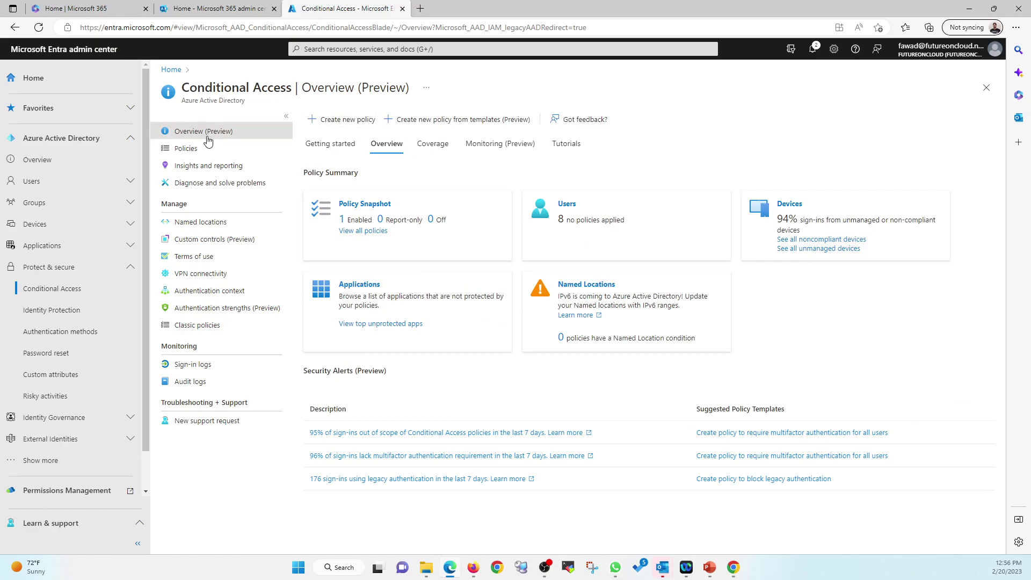
left_click(54, 164)
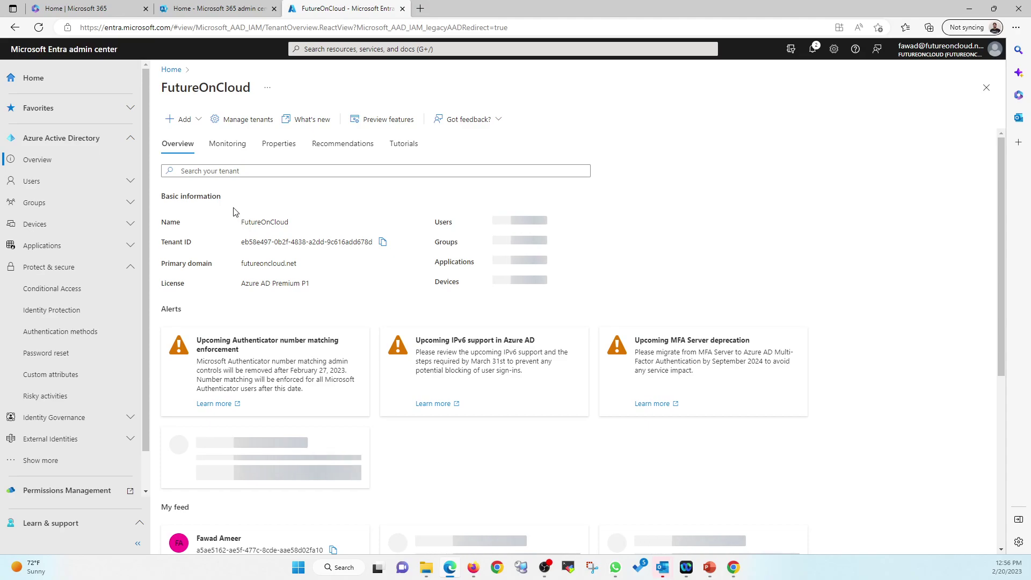
left_click(52, 294)
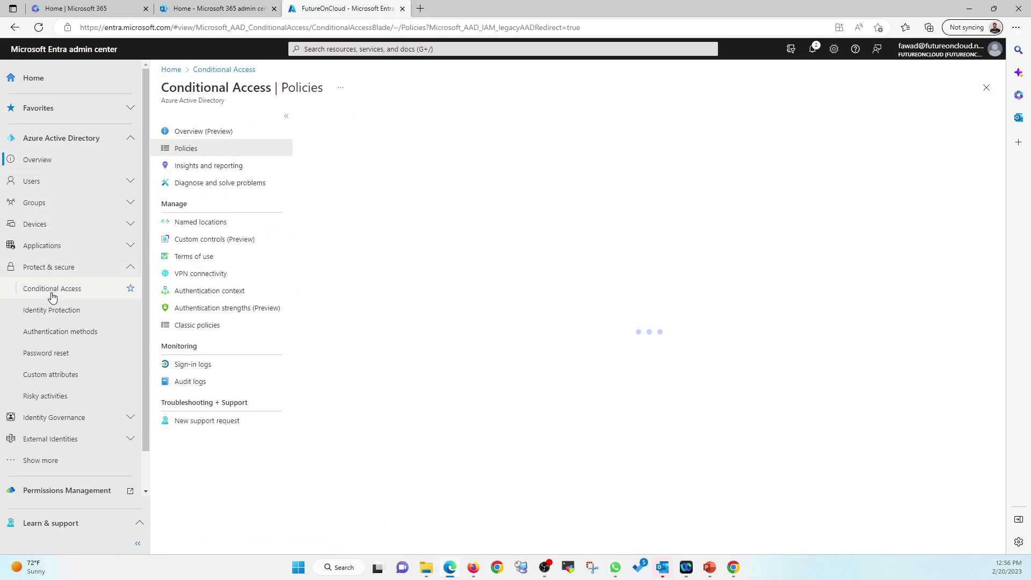
left_click(217, 133)
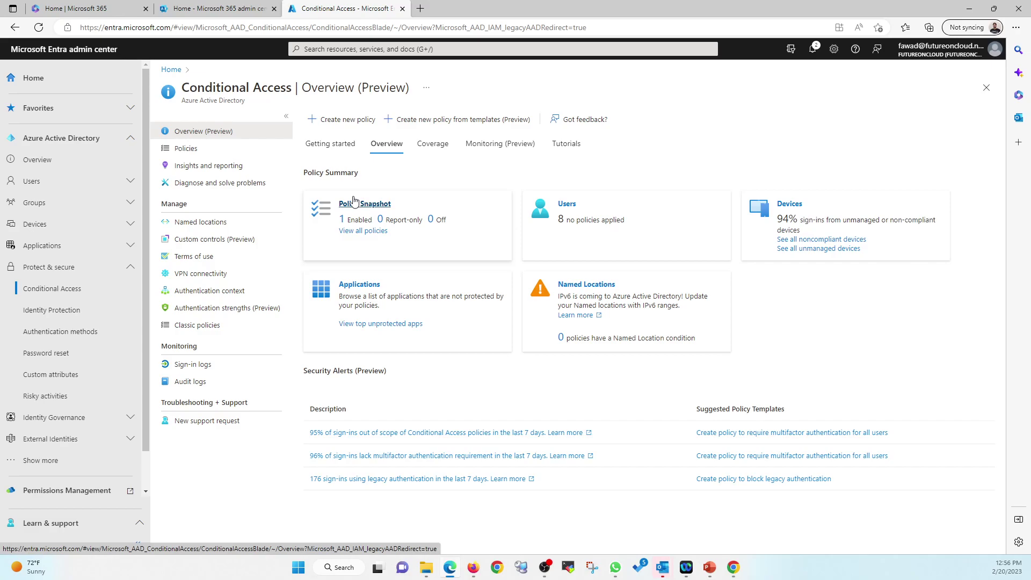
left_click(183, 148)
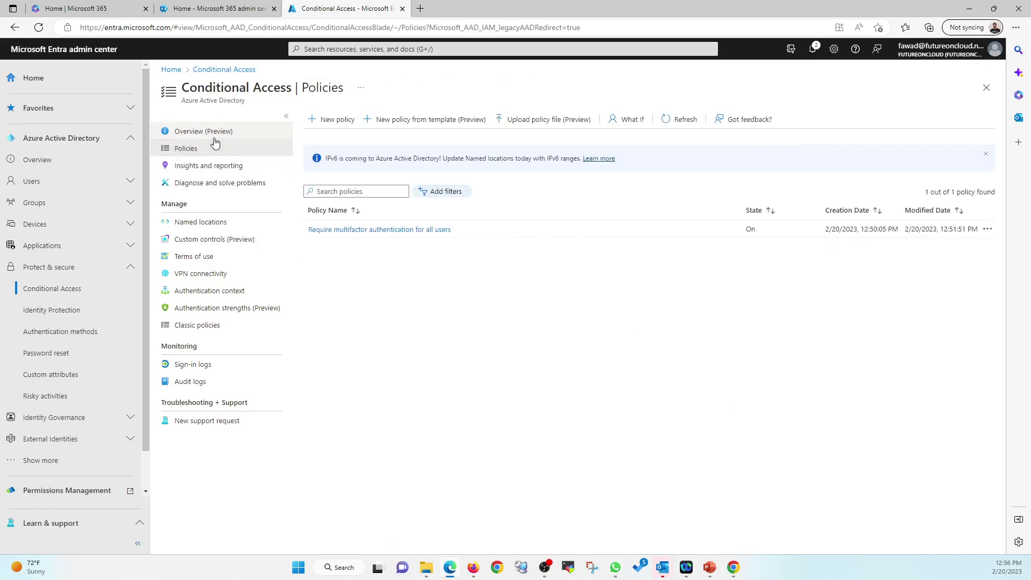
left_click(210, 138)
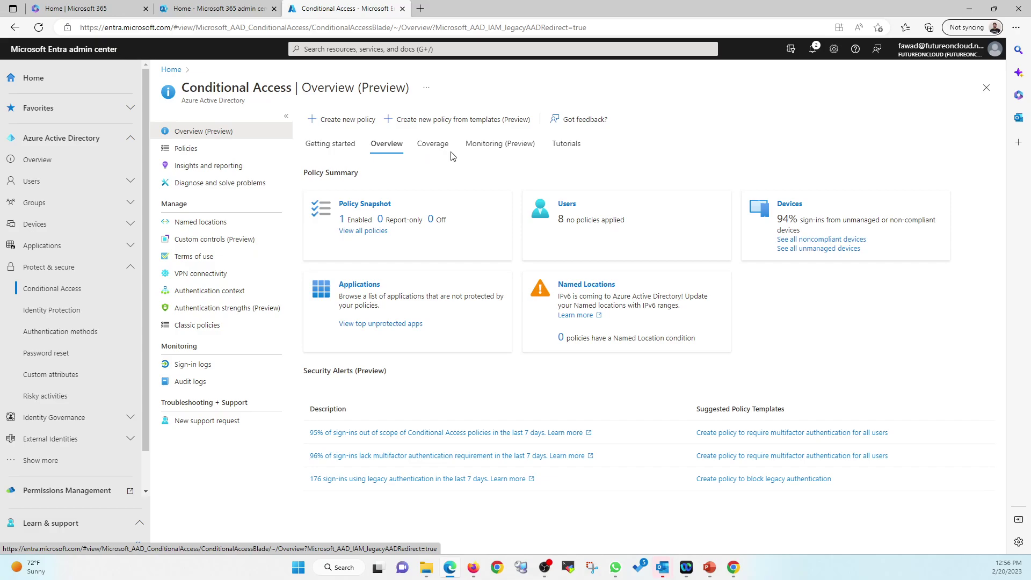
left_click(368, 231)
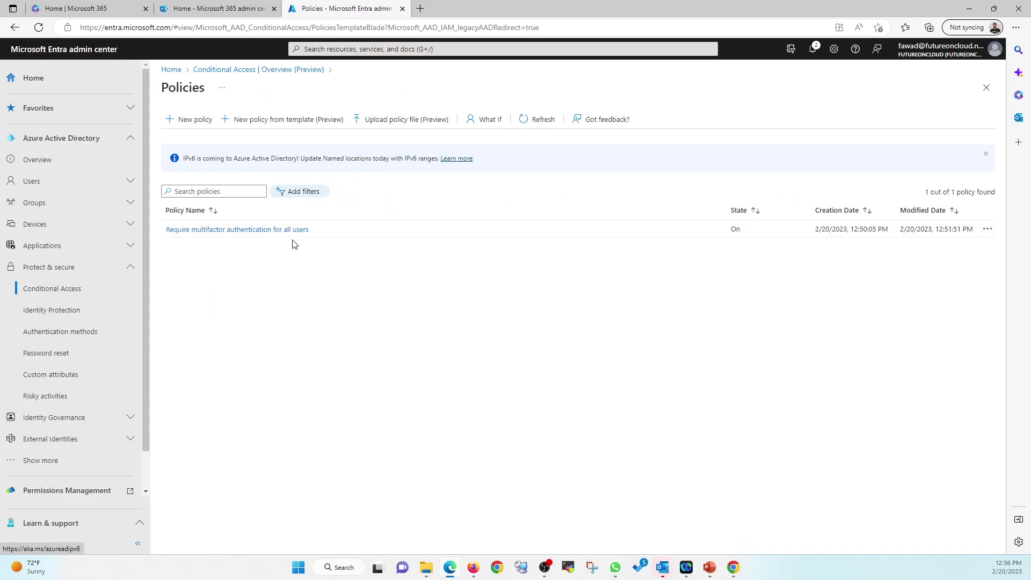
left_click(203, 69)
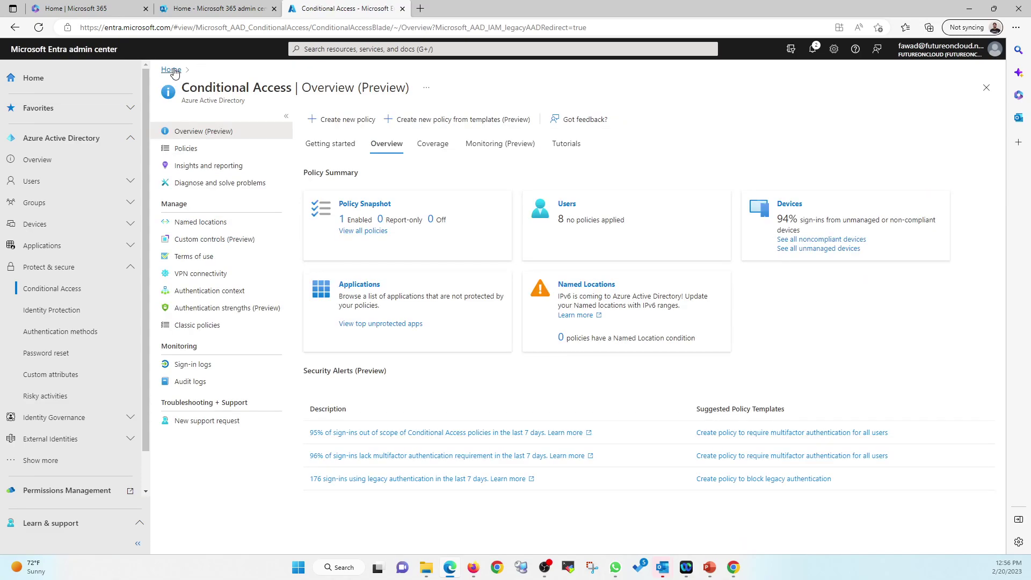
left_click(171, 70)
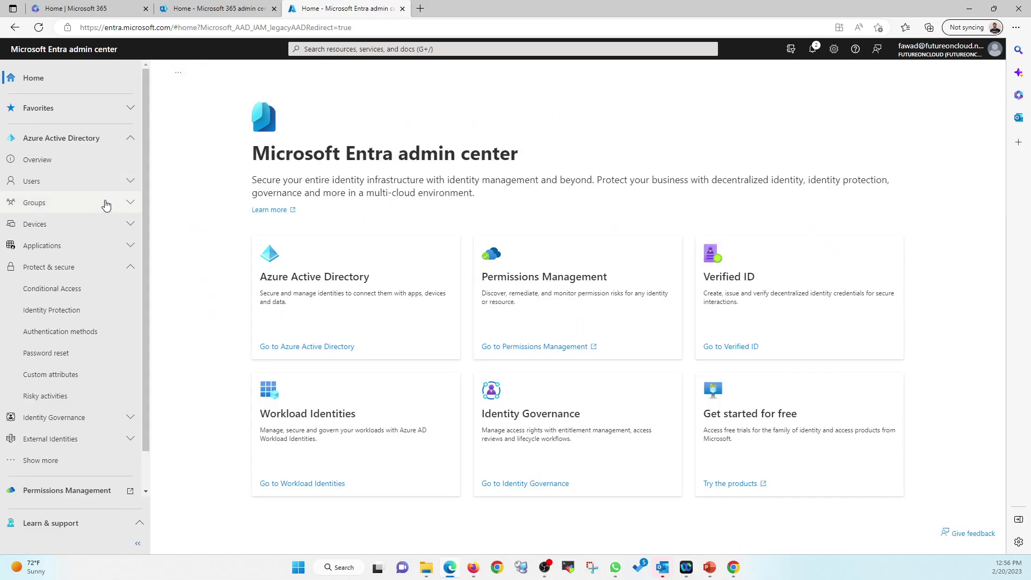
Step: Start and discard a blank new policy, then show the Conditional Access Getting started options
left_click(321, 349)
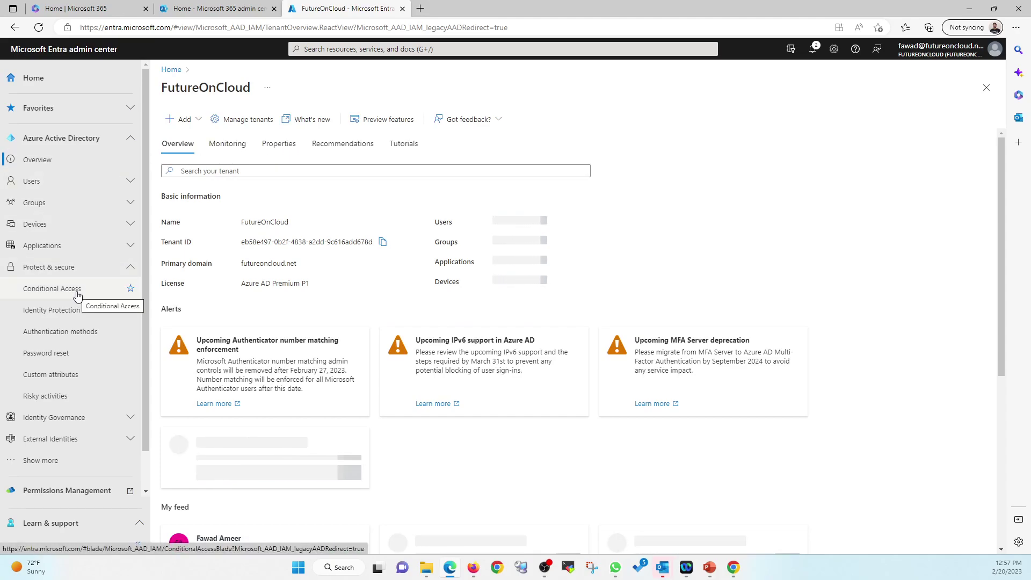
left_click(51, 289)
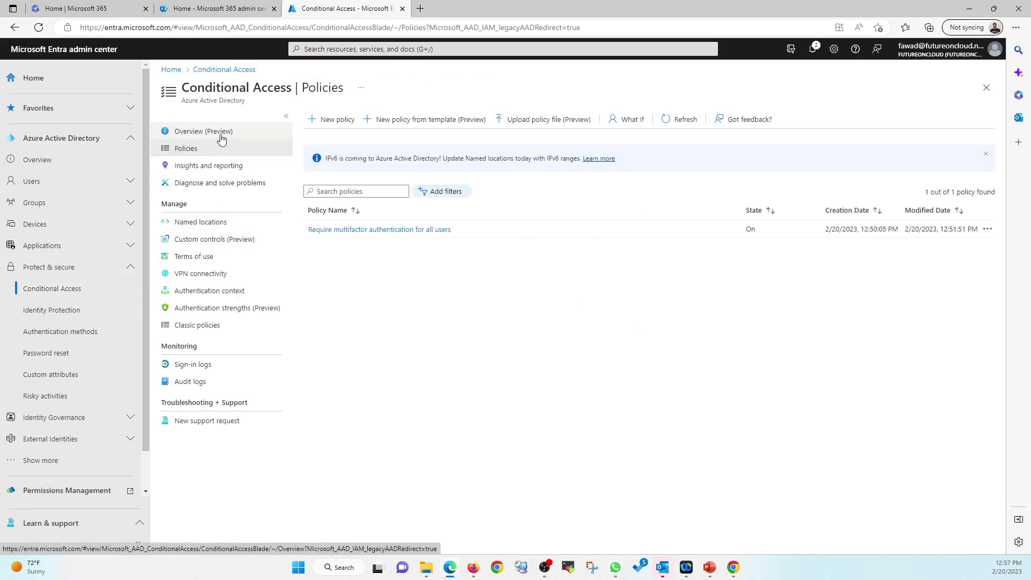
left_click(331, 119)
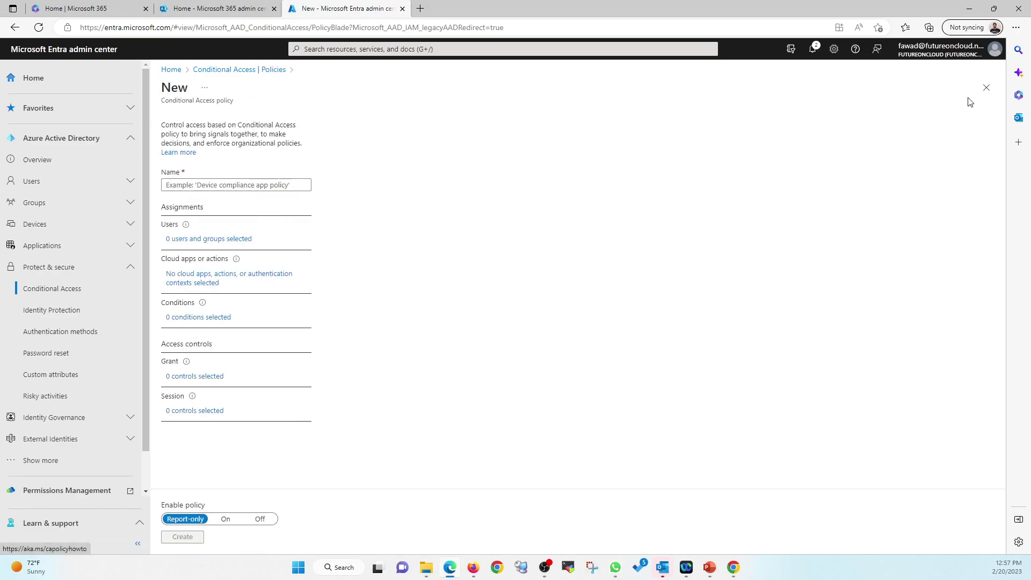
left_click(986, 88)
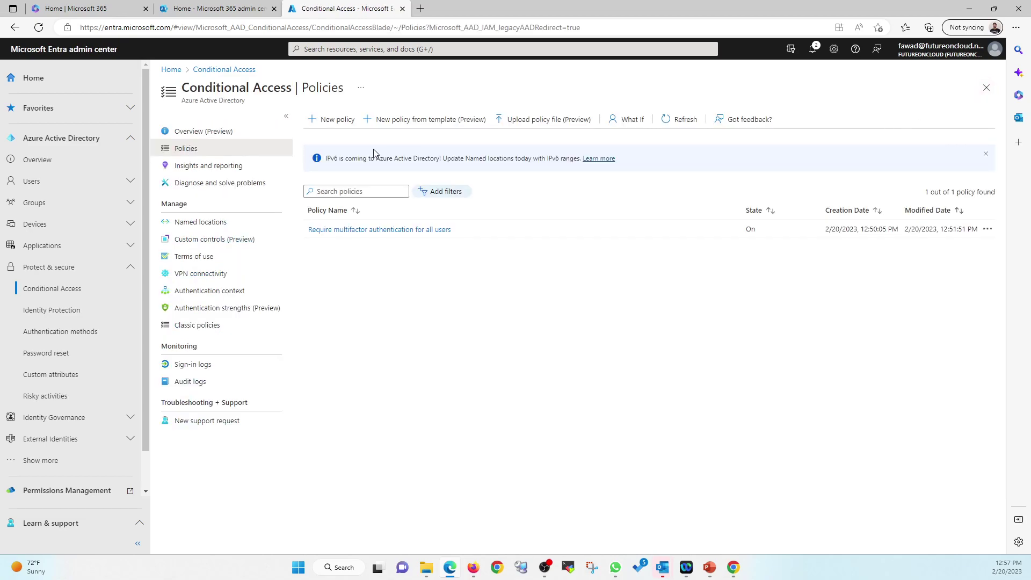
left_click(198, 134)
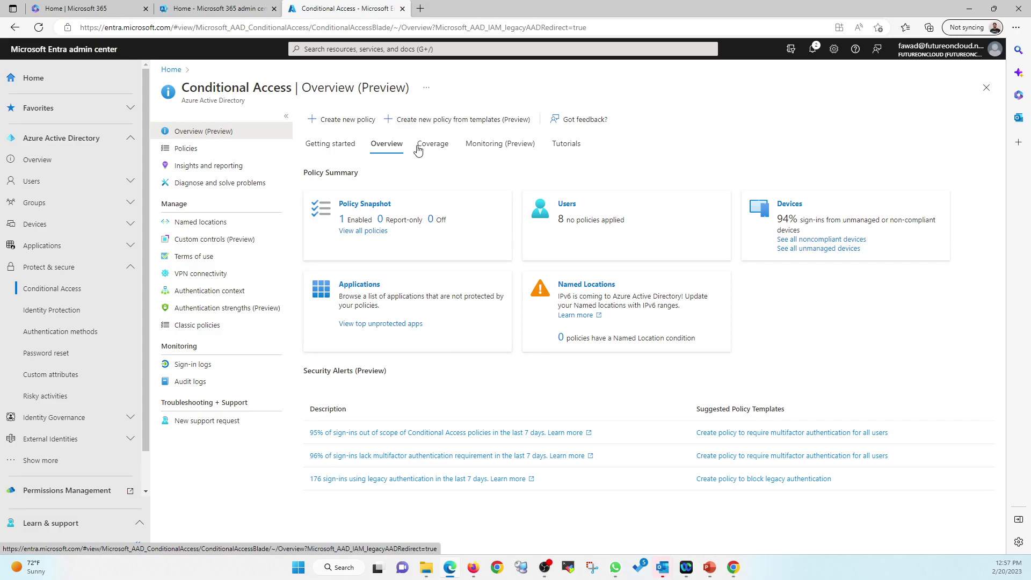
left_click(342, 152)
Step: Pick the Block legacy authentication template, review its All apps and Exchange ActiveSync settings, then go to Review + Create
left_click(422, 446)
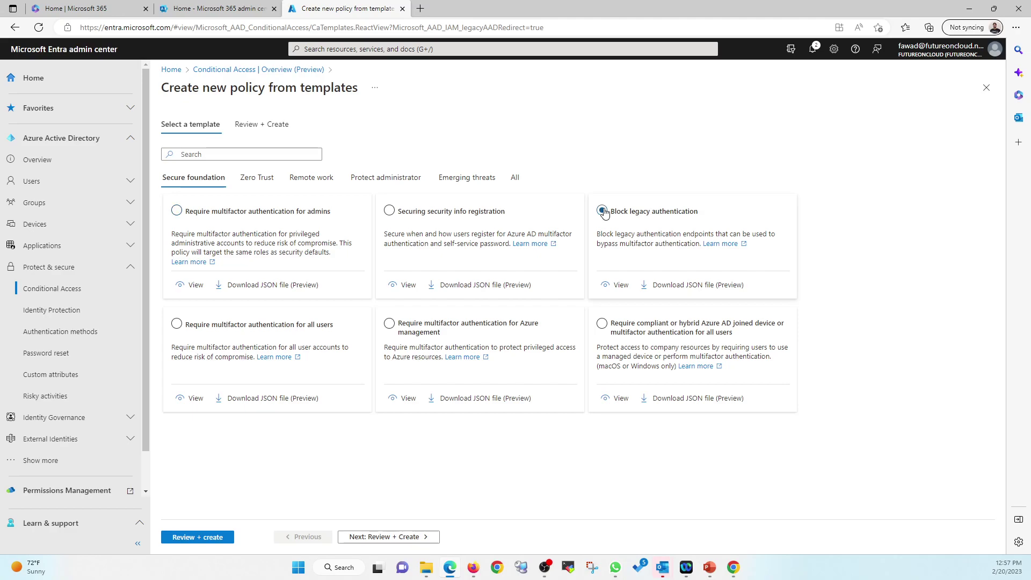
left_click(616, 285)
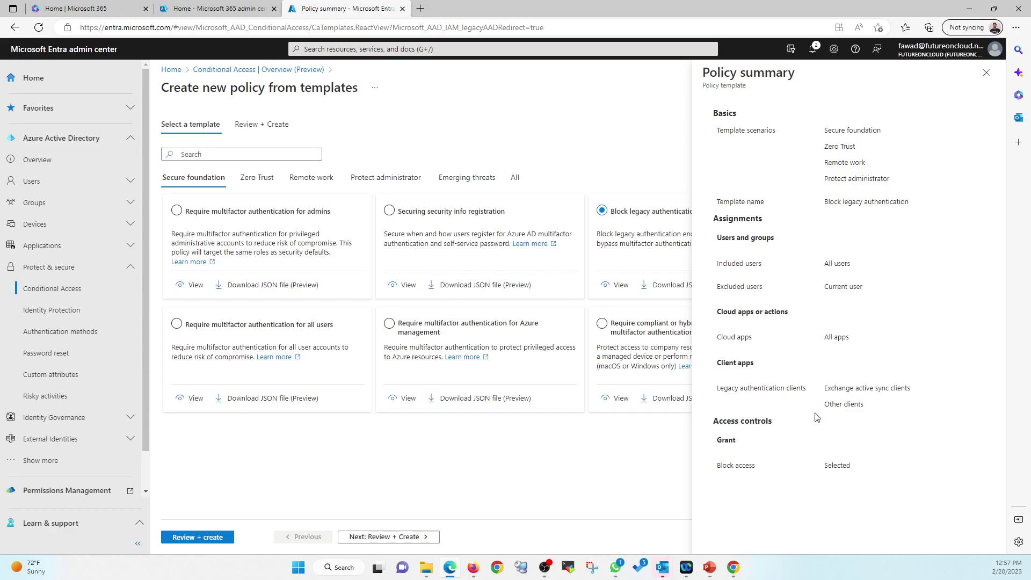
left_click_drag(827, 203, 927, 203)
left_click_drag(825, 202, 927, 207)
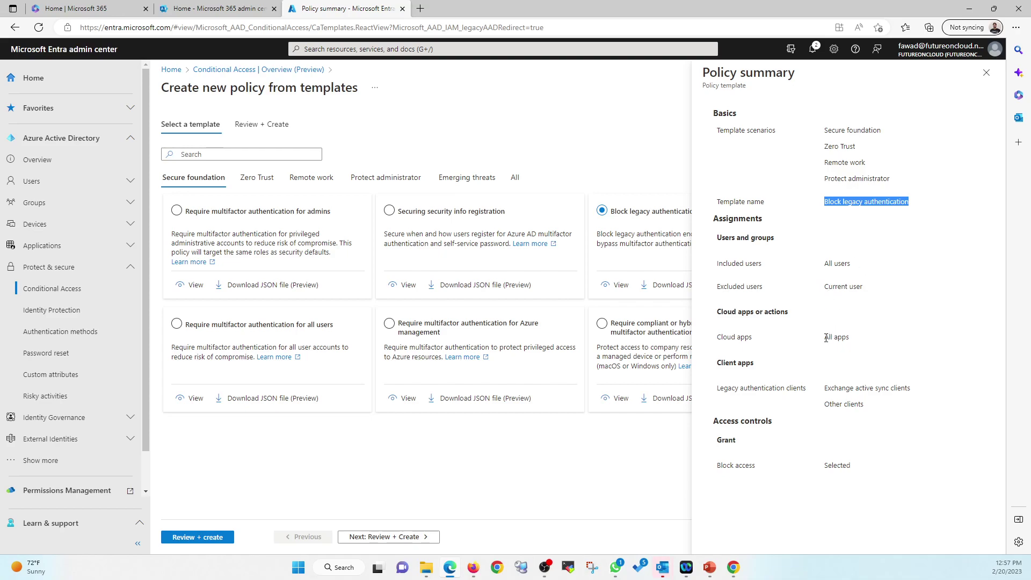
left_click_drag(826, 338, 850, 343)
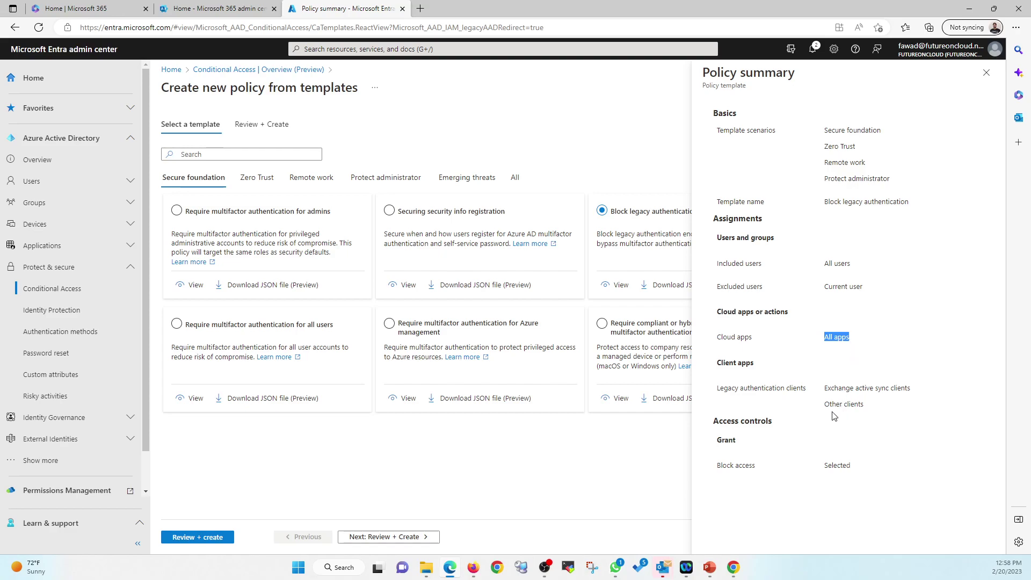
left_click(826, 390)
left_click_drag(826, 390, 909, 390)
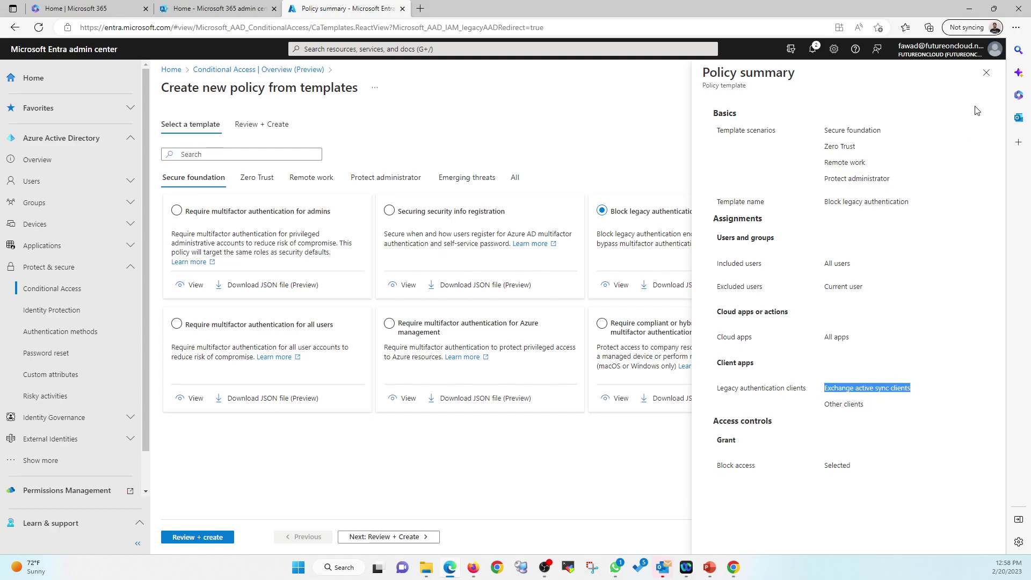
left_click(987, 72)
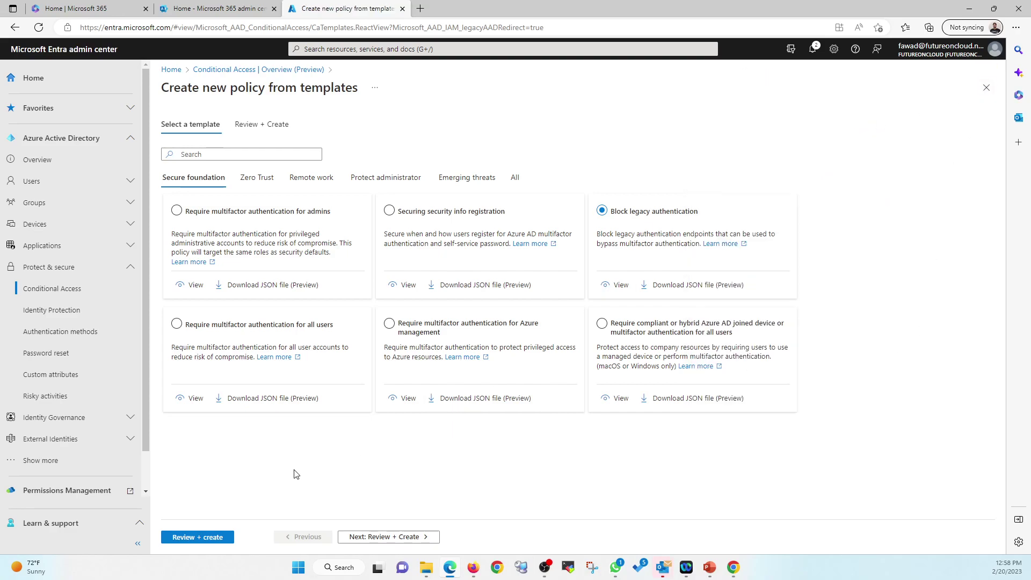
left_click(221, 539)
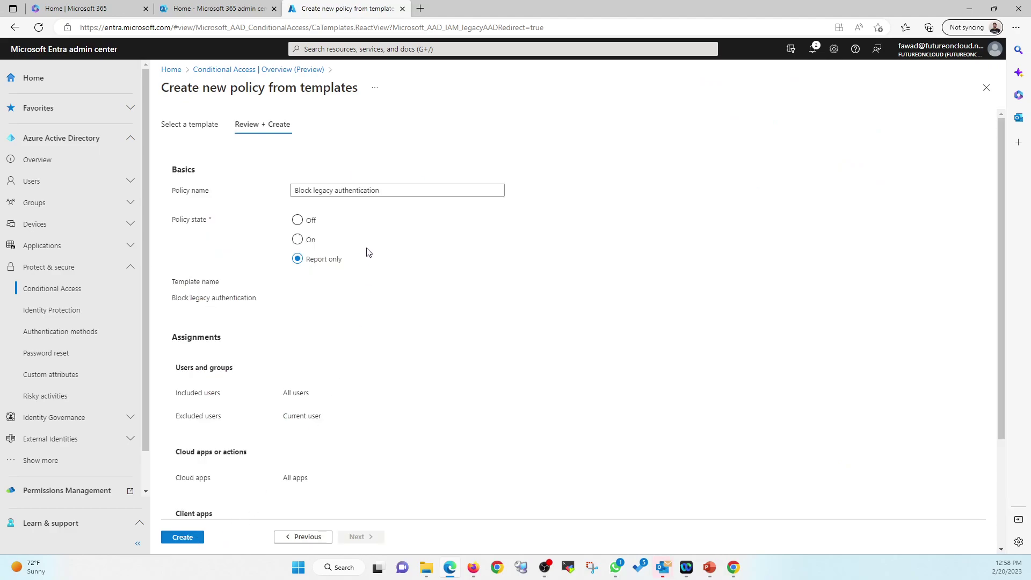
Step: Set the Block legacy authentication policy state to On and create it
left_click(297, 240)
scroll(361, 304, "down", 3)
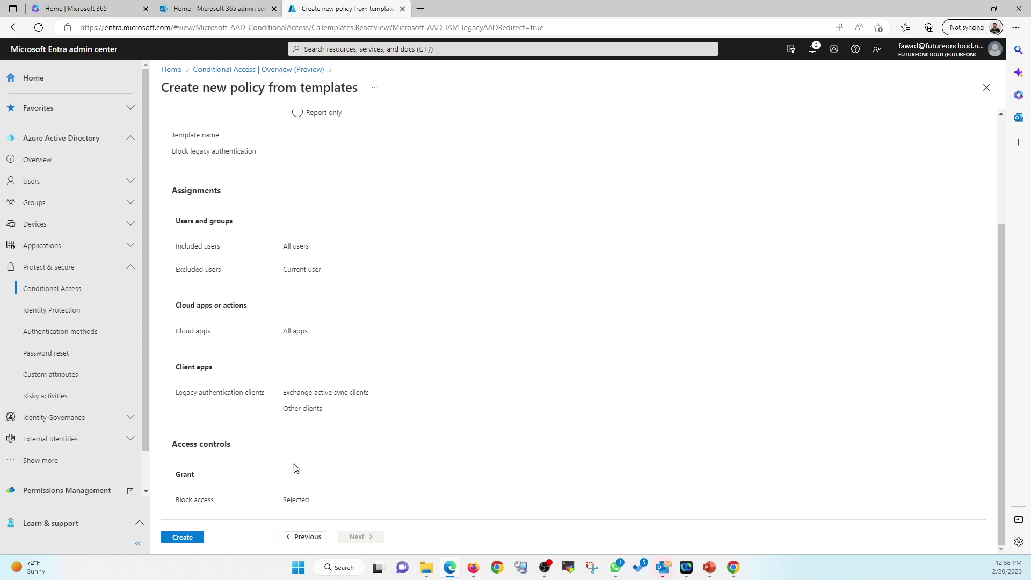
left_click(183, 539)
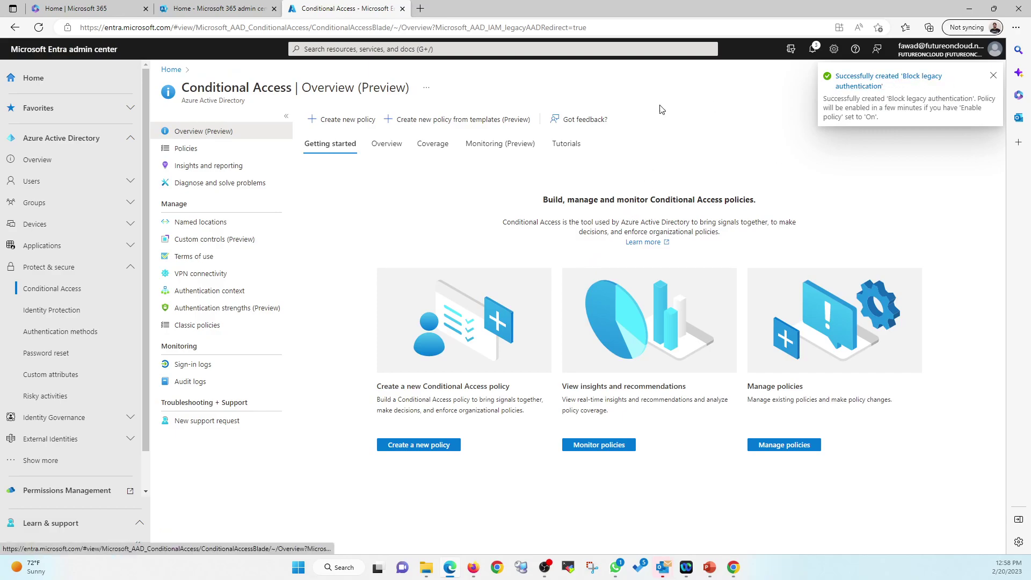
Step: Refresh the policies list to verify the new policy is On, then return to the PowerPoint slide show
left_click(188, 153)
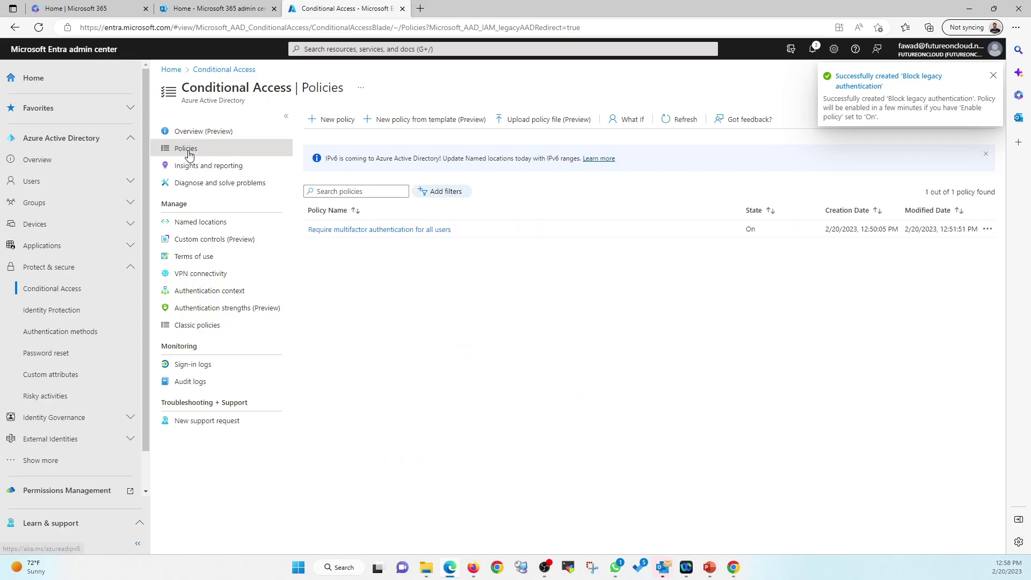
left_click(994, 77)
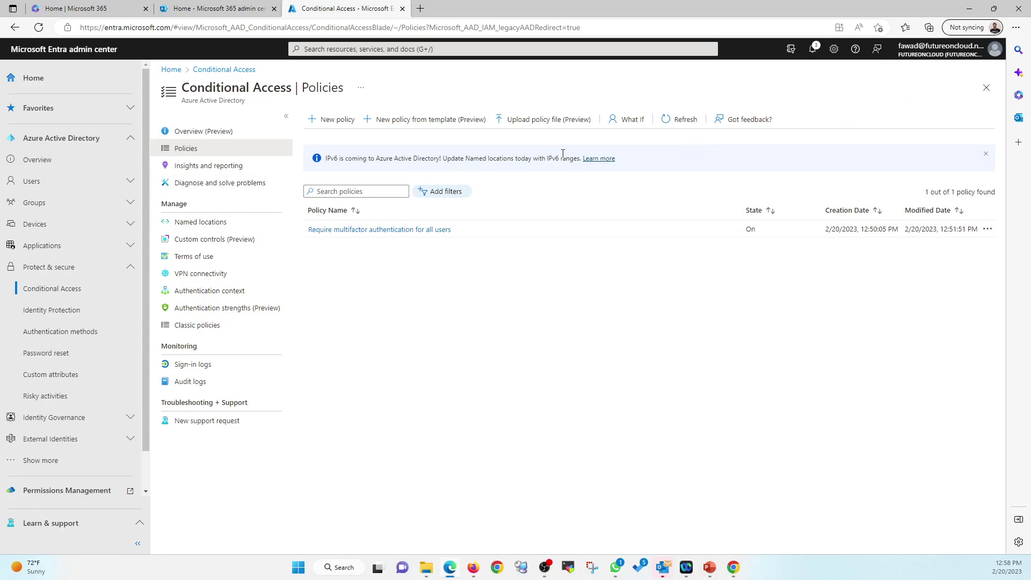
left_click(683, 119)
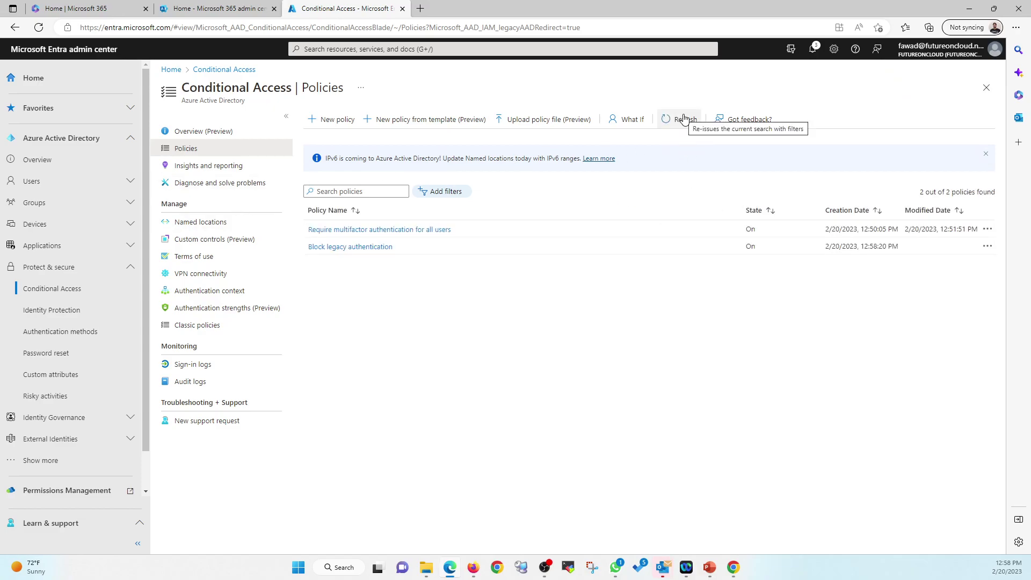
left_click(353, 248)
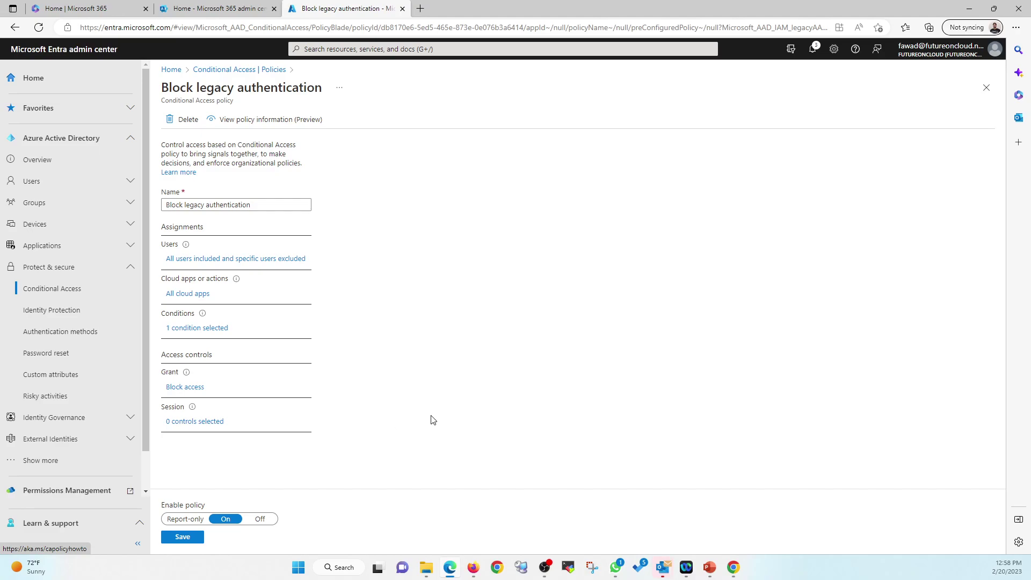
left_click(986, 87)
left_click(554, 79)
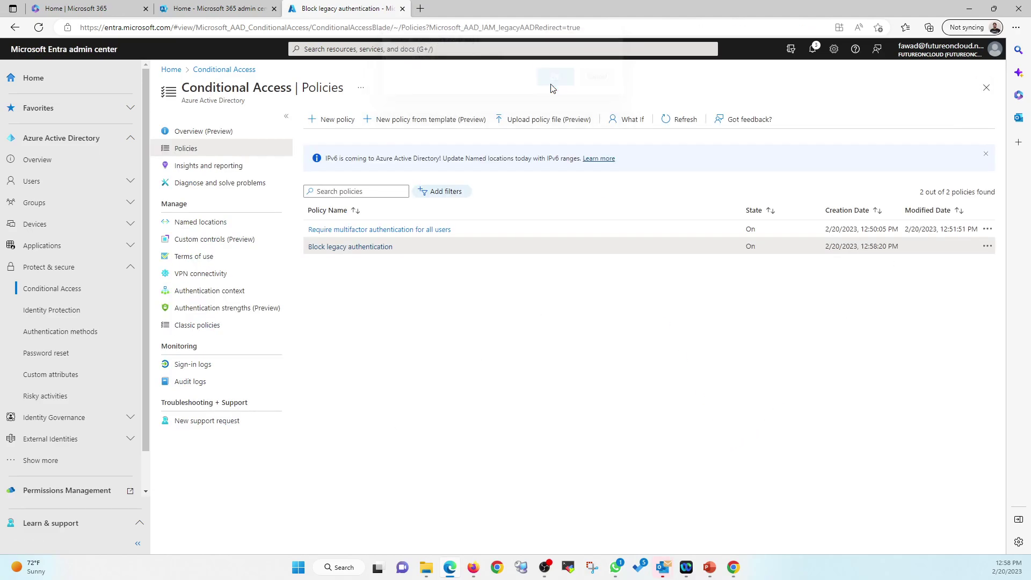
mouse_move(709, 567)
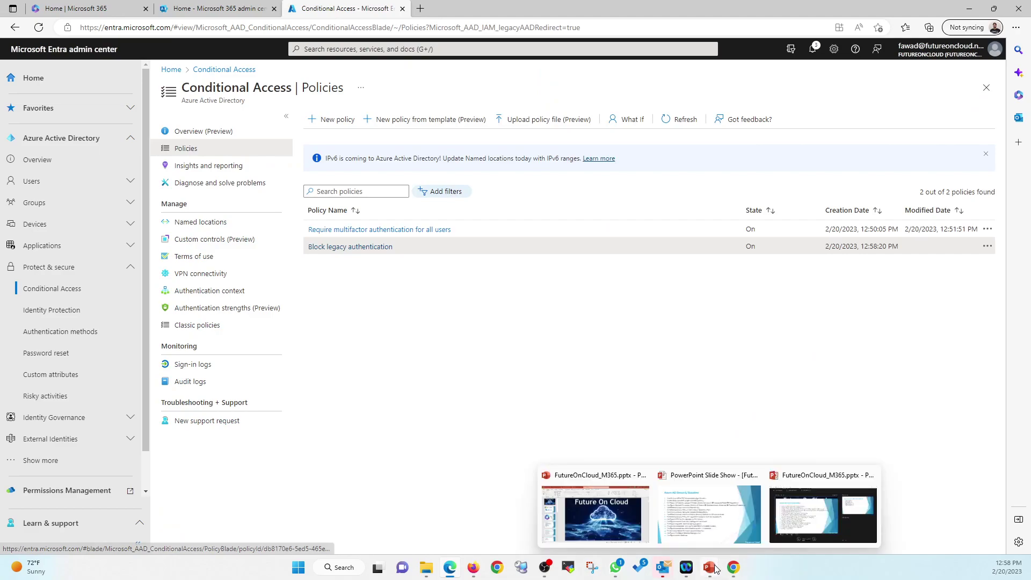
left_click(732, 524)
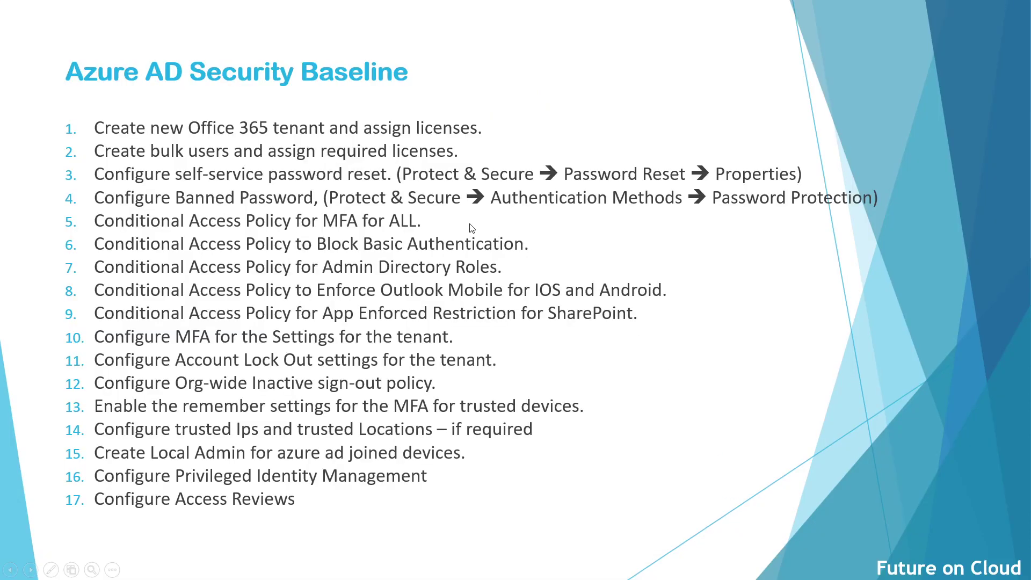